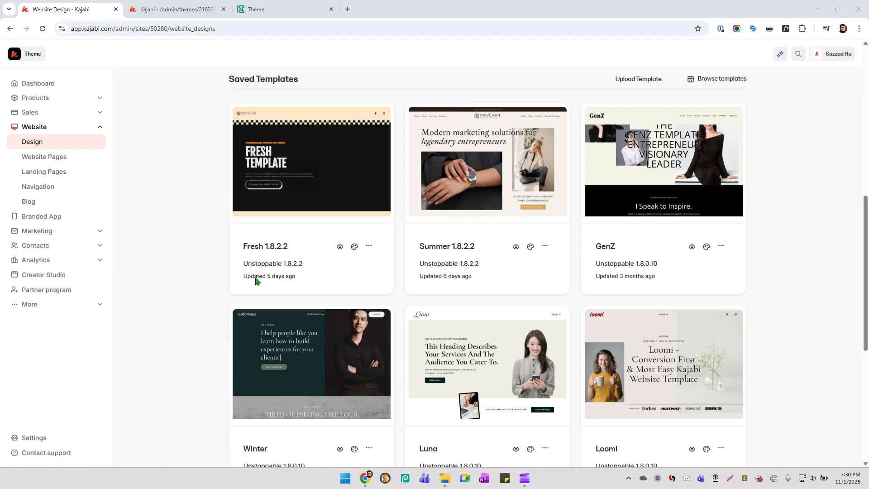
Step: Open the settings of the empty form block in the newsletter signup section of the Fresh template's home page
{"action": "scroll", "coordinate": [200, 259], "scroll_direction": "up", "scroll_amount": 10}
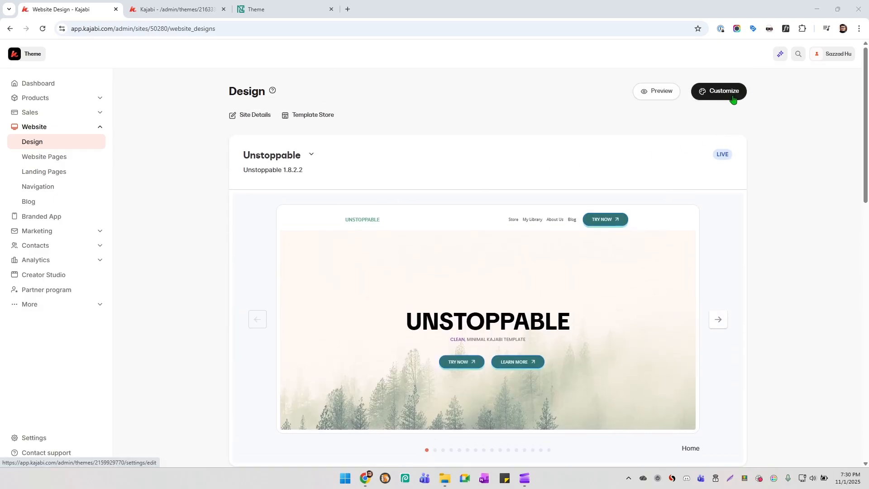
{"action": "key", "text": "ctrl+Tab"}
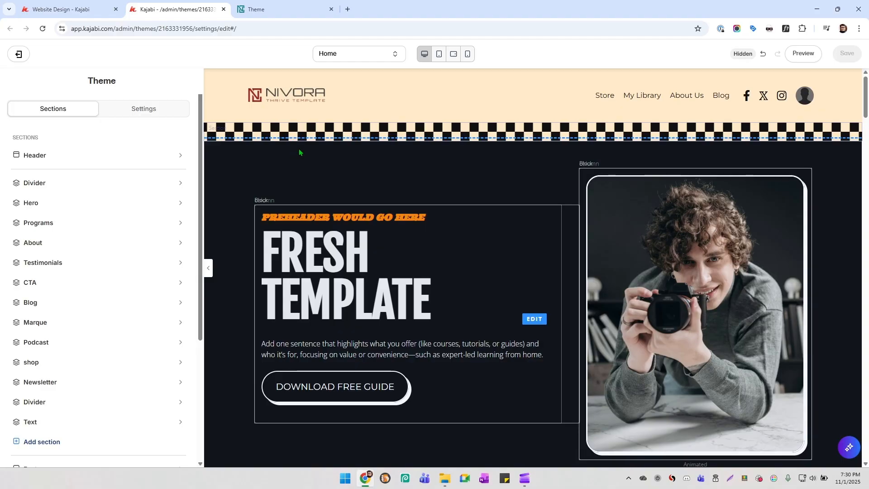
{"action": "scroll", "coordinate": [398, 270], "scroll_direction": "down", "scroll_amount": 6}
{"action": "scroll", "coordinate": [399, 269], "scroll_direction": "down", "scroll_amount": 20}
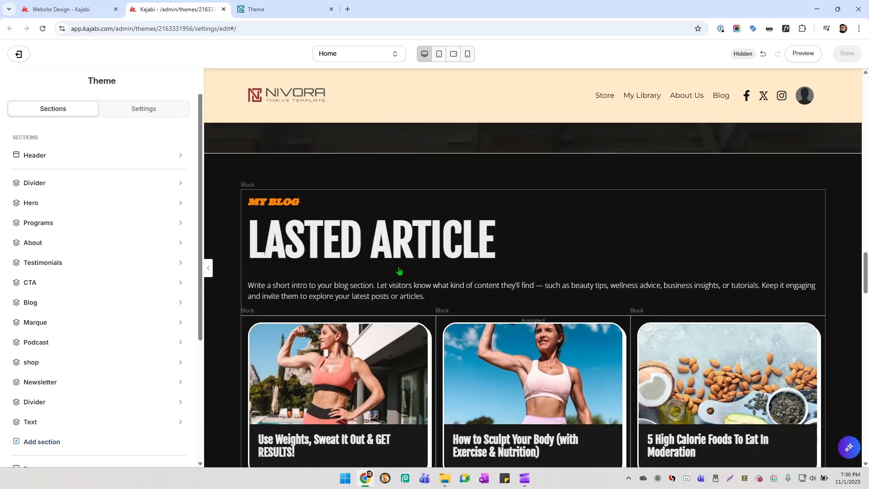
{"action": "scroll", "coordinate": [398, 270], "scroll_direction": "down", "scroll_amount": 15}
{"action": "scroll", "coordinate": [399, 270], "scroll_direction": "up", "scroll_amount": 1}
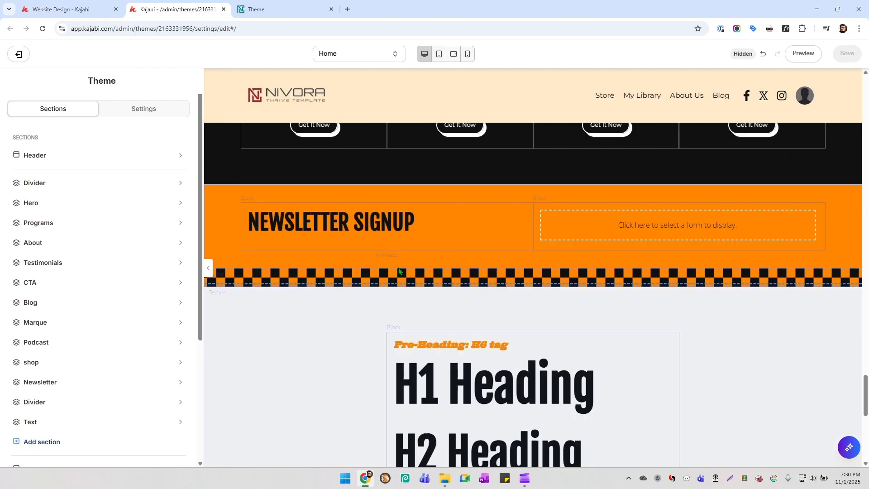
{"action": "scroll", "coordinate": [398, 271], "scroll_direction": "up", "scroll_amount": 2}
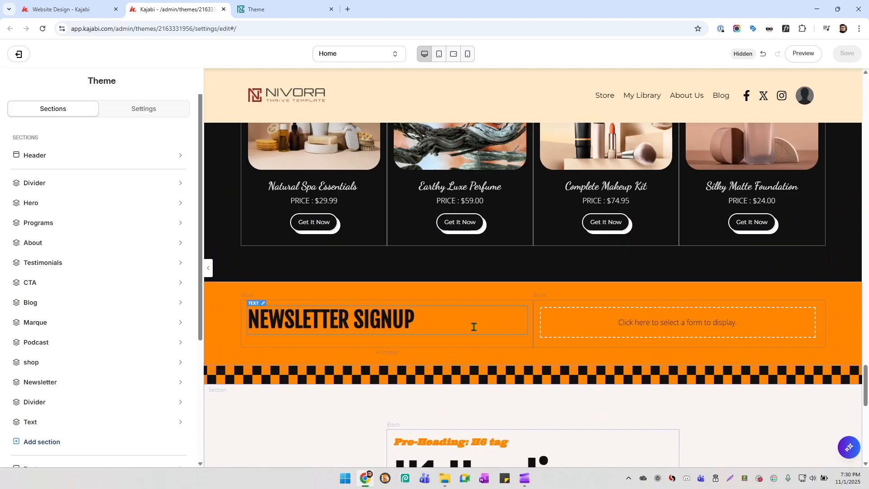
{"action": "left_click", "coordinate": [621, 325]}
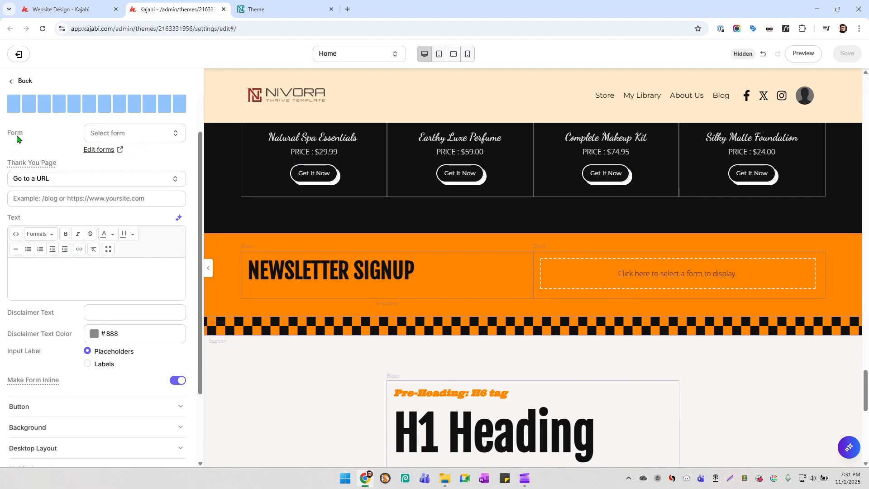
Step: Assign Default Form to the newsletter form block and review its thank-you page destination options
{"action": "left_click", "coordinate": [130, 136]}
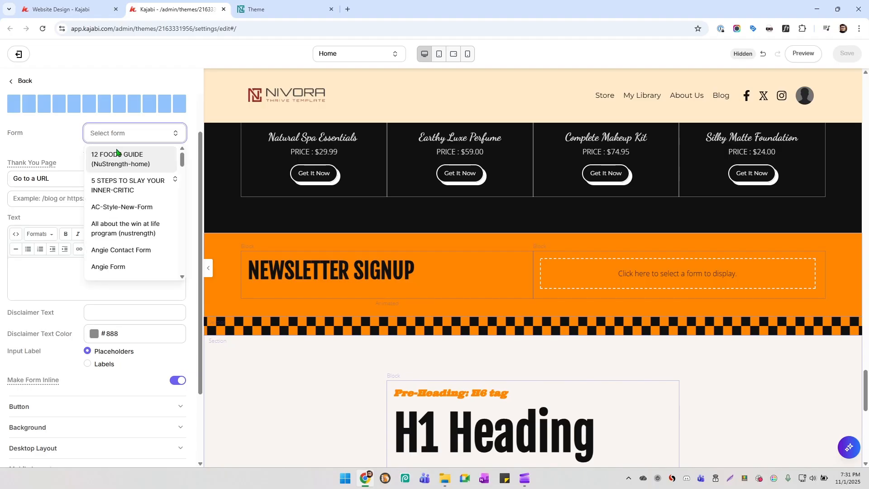
{"action": "scroll", "coordinate": [126, 192], "scroll_direction": "down", "scroll_amount": 2}
{"action": "scroll", "coordinate": [127, 194], "scroll_direction": "down", "scroll_amount": 10}
{"action": "scroll", "coordinate": [126, 188], "scroll_direction": "down", "scroll_amount": 5}
{"action": "scroll", "coordinate": [124, 188], "scroll_direction": "up", "scroll_amount": 6}
{"action": "scroll", "coordinate": [118, 198], "scroll_direction": "down", "scroll_amount": 2}
{"action": "scroll", "coordinate": [132, 197], "scroll_direction": "up", "scroll_amount": 8}
{"action": "scroll", "coordinate": [140, 206], "scroll_direction": "down", "scroll_amount": 1}
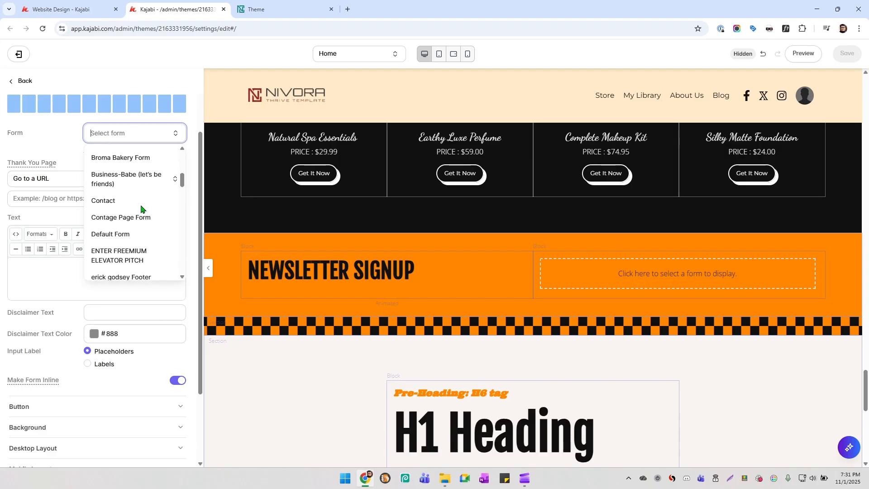
{"action": "left_click", "coordinate": [108, 235]}
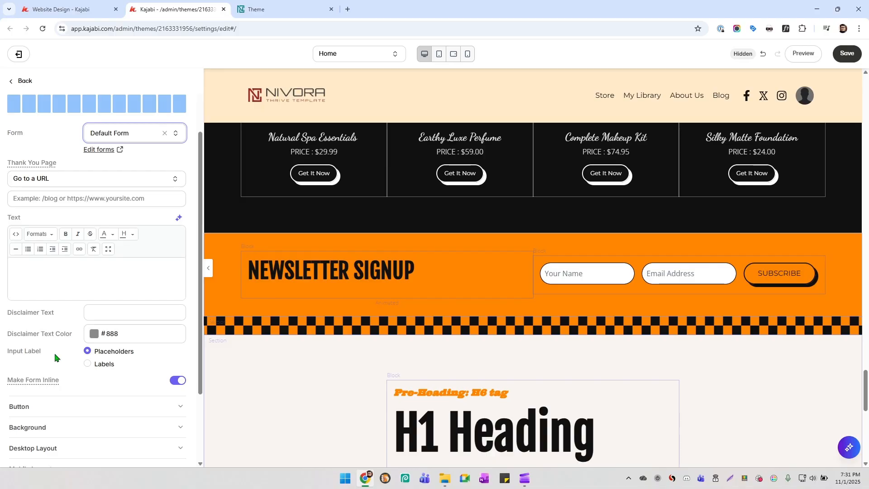
{"action": "left_click", "coordinate": [71, 179]}
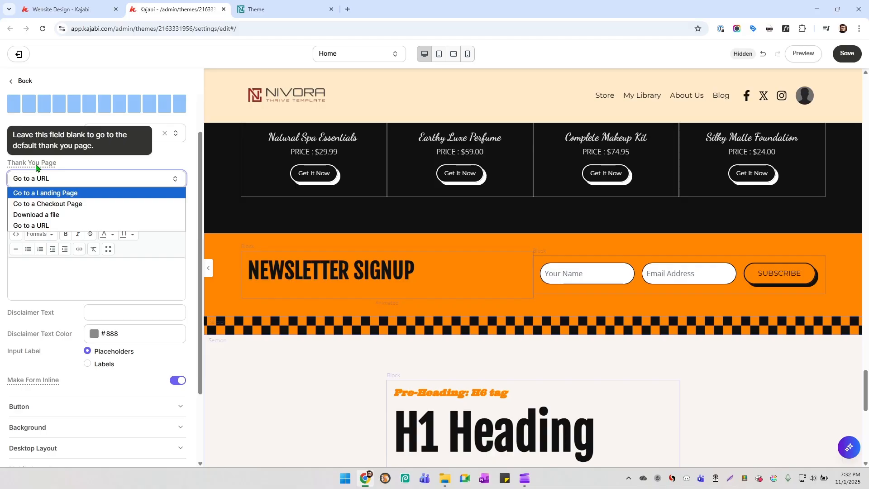
{"action": "left_click", "coordinate": [36, 317]}
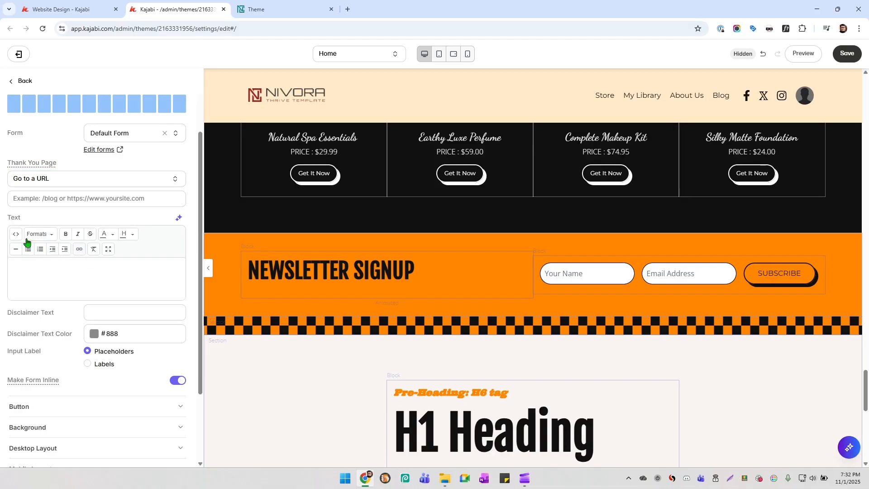
Step: Add the sample disclaimer text "dfasdf sdfasdfasdfasdf" to the newsletter form
{"action": "left_click", "coordinate": [114, 315]}
{"action": "type", "text": "dfasdf sdfasdfasdfasdf"}
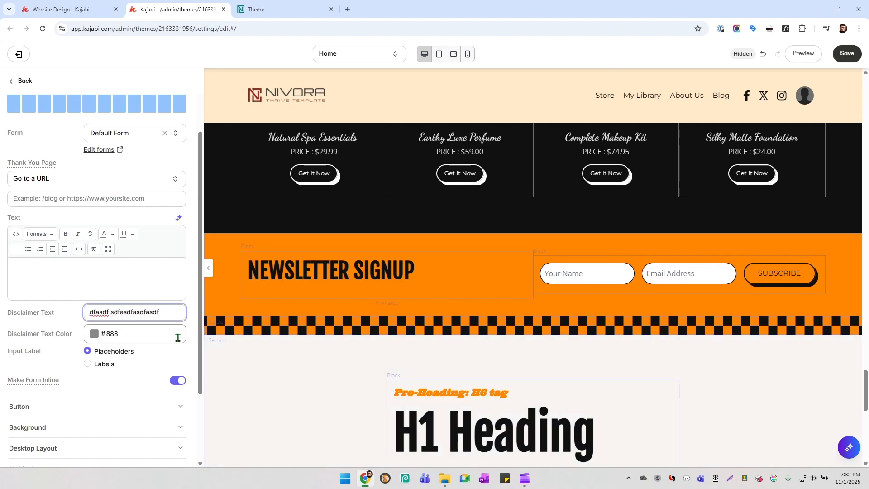
{"action": "left_click", "coordinate": [165, 356]}
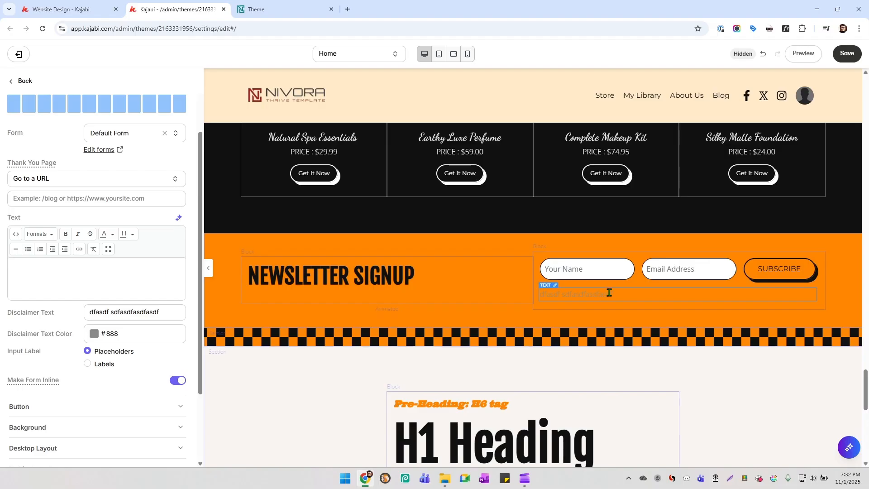
Step: Set the disclaimer text colour to #FFFFFF and enter "dfvasdfasdfasd sdfasdfasdfasd" as the form's text
{"action": "left_click", "coordinate": [94, 334]}
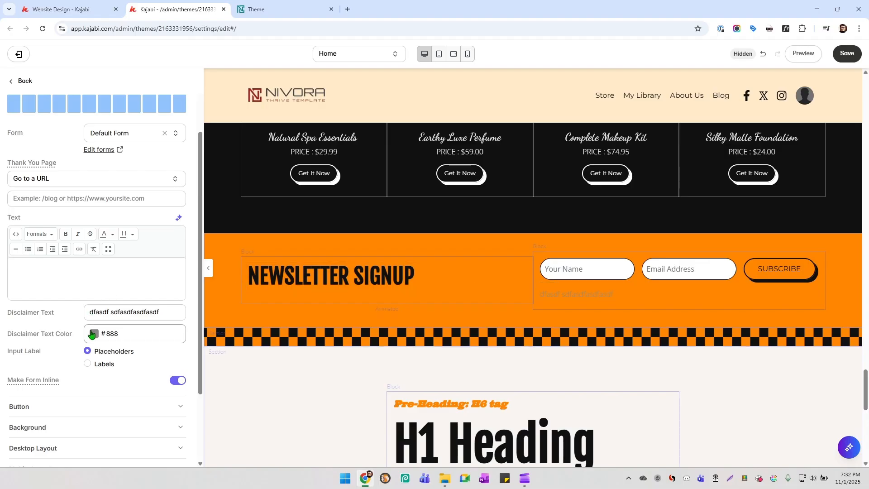
{"action": "left_click_drag", "start_coordinate": [53, 239], "coordinate": [38, 182]}
{"action": "left_click", "coordinate": [75, 362]}
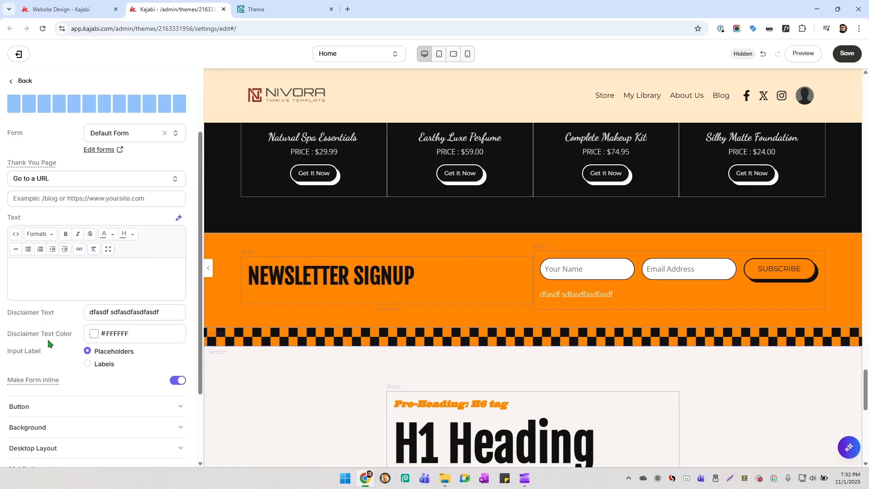
{"action": "type", "text": "dfvasdfasdfasd sdfasdfasdfasd"}
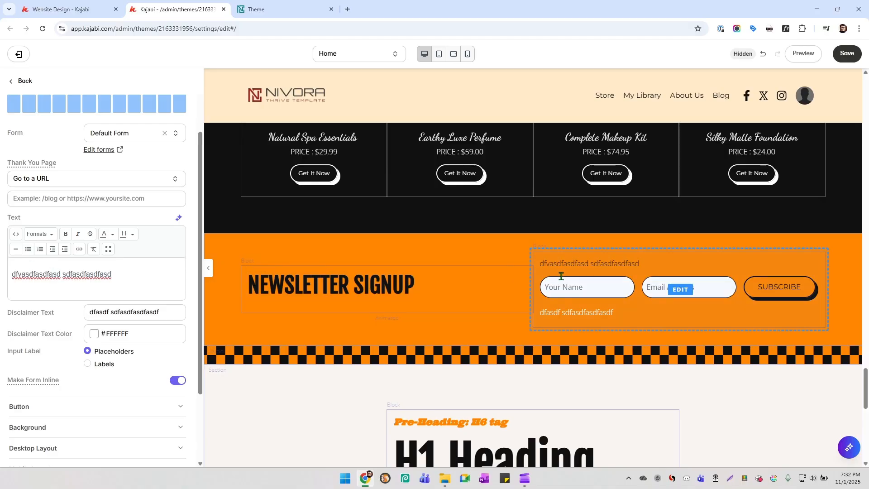
Step: Try showing the form's input names as labels and switch them back to placeholders
{"action": "scroll", "coordinate": [68, 317], "scroll_direction": "down", "scroll_amount": 2}
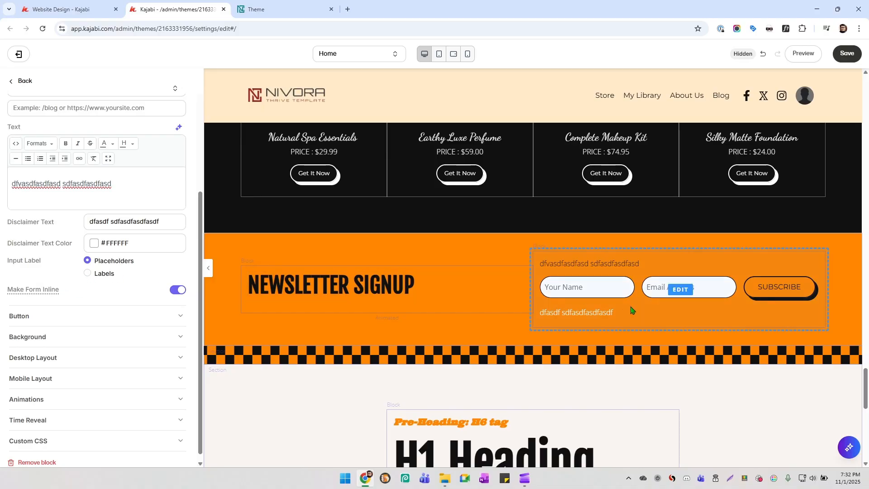
{"action": "left_click", "coordinate": [89, 273]}
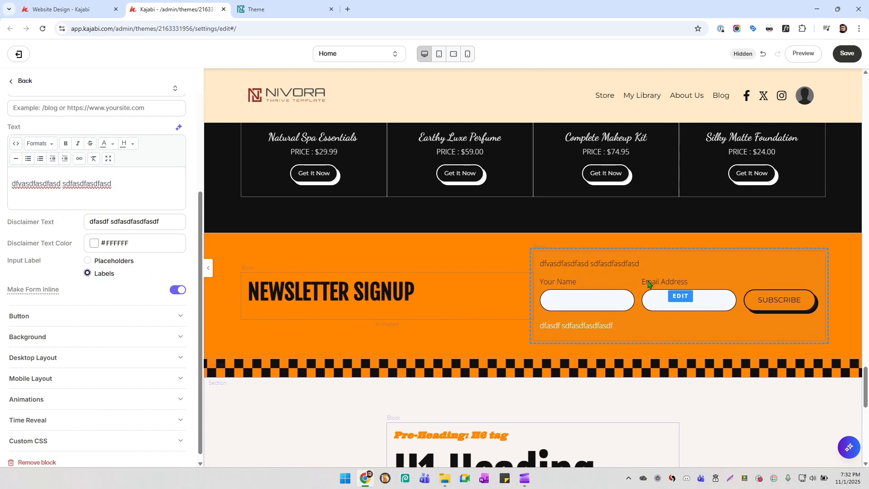
{"action": "left_click", "coordinate": [99, 262]}
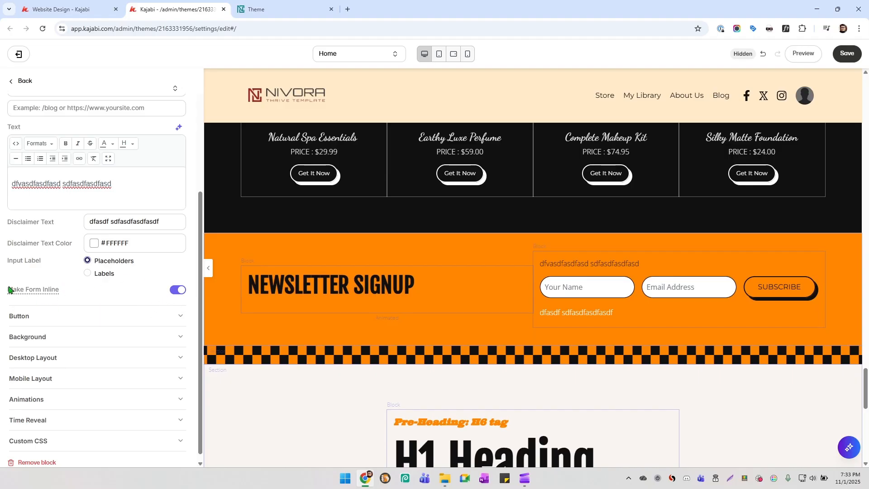
Step: Turn the form's inline layout off to see the stacked version and turn it back on
{"action": "mouse_move", "coordinate": [24, 294]}
{"action": "left_click", "coordinate": [177, 290]}
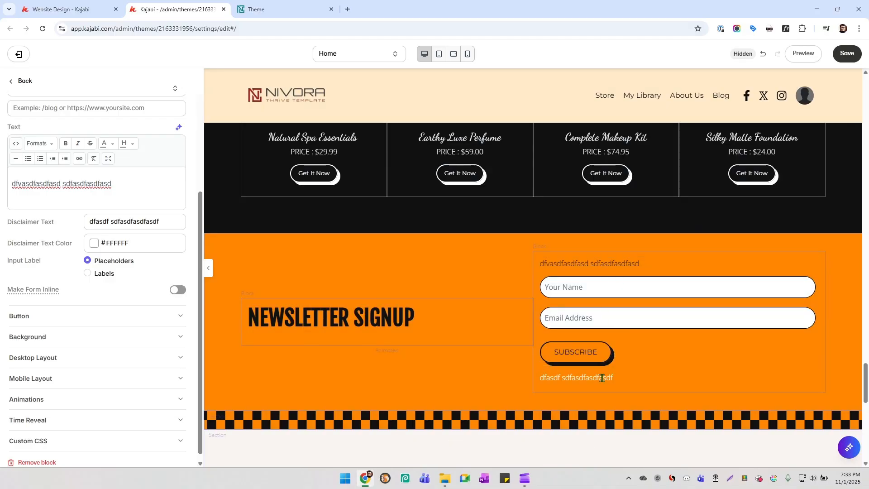
{"action": "left_click", "coordinate": [178, 291]}
Step: Clear the sample disclaimer text and the sample text from the newsletter form
{"action": "scroll", "coordinate": [136, 285], "scroll_direction": "up", "scroll_amount": 2}
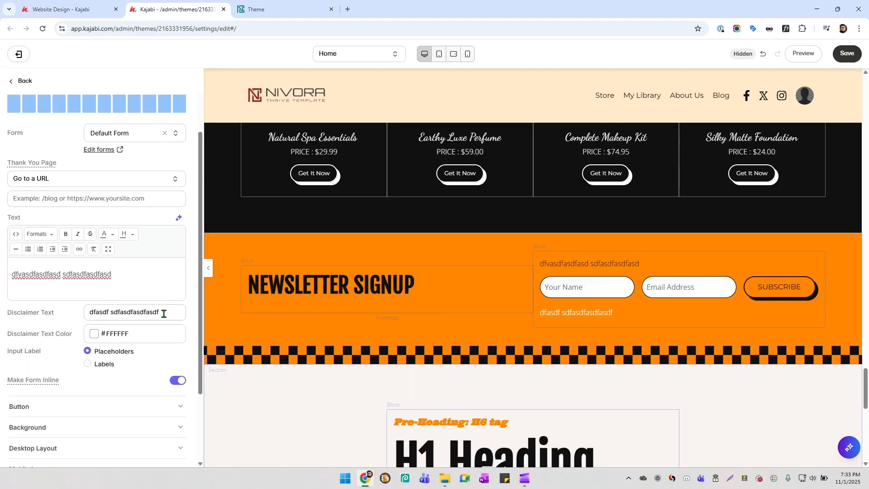
{"action": "key", "text": "ctrl+a"}
{"action": "key", "text": "BackSpace"}
{"action": "left_click", "coordinate": [134, 277]}
{"action": "key", "text": "ctrl+a"}
{"action": "key", "text": "BackSpace"}
Step: Change the newsletter form's button text to SUBMIT
{"action": "scroll", "coordinate": [98, 312], "scroll_direction": "down", "scroll_amount": 3}
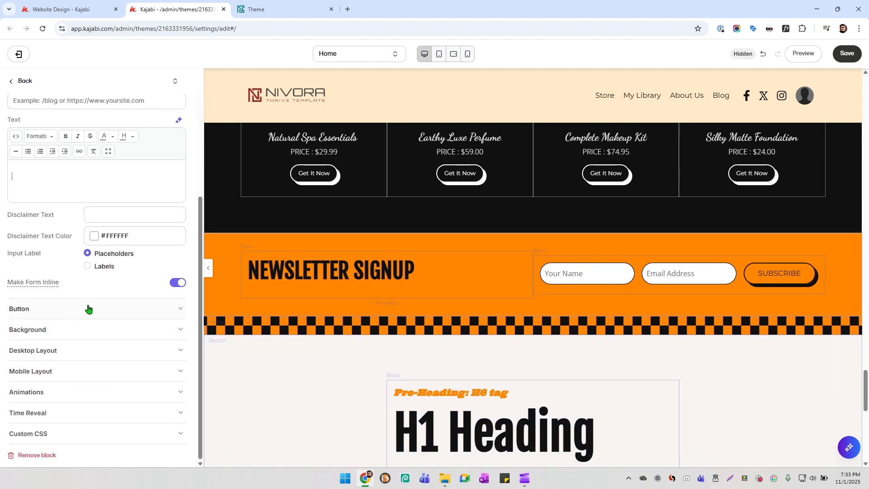
{"action": "left_click", "coordinate": [44, 310]}
{"action": "scroll", "coordinate": [90, 299], "scroll_direction": "down", "scroll_amount": 4}
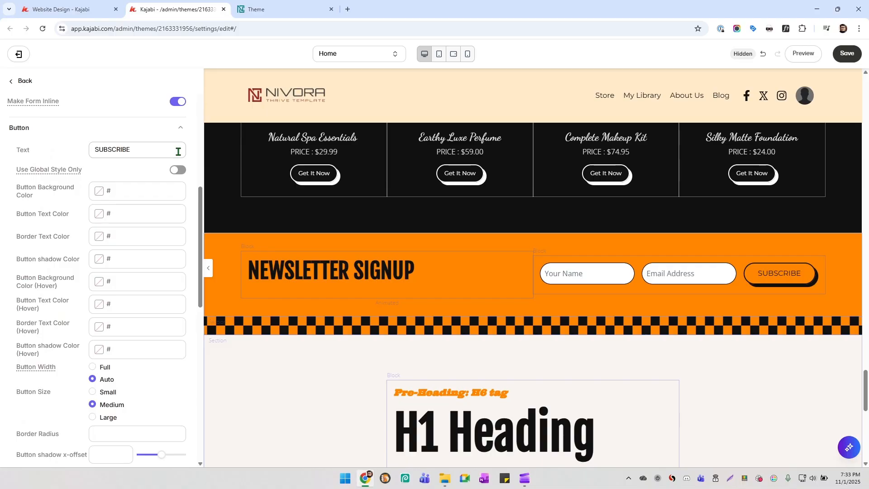
{"action": "left_click_drag", "start_coordinate": [172, 149], "coordinate": [74, 154]}
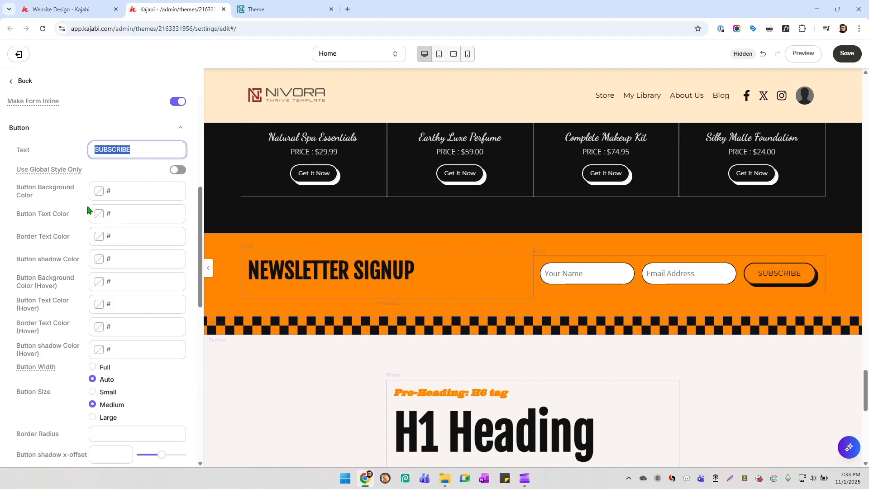
{"action": "type", "text": "SUBMIT"}
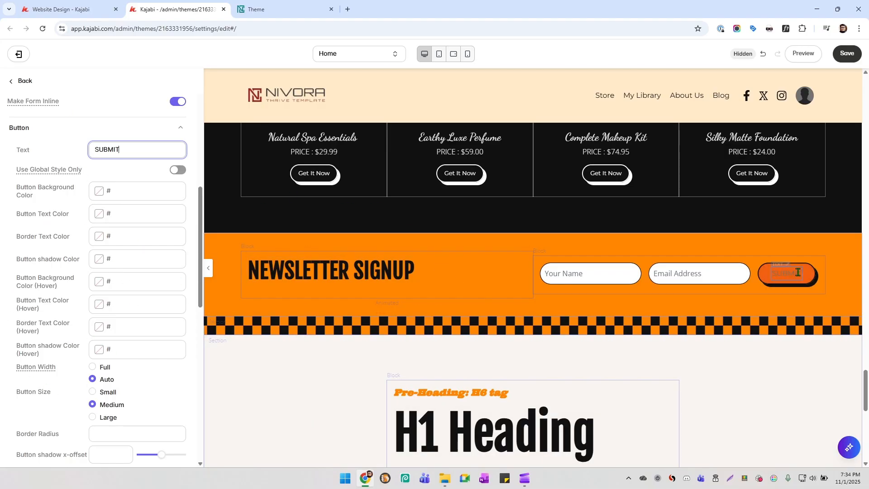
Step: Try limiting the form button to global styles only and switch that option back off
{"action": "left_click", "coordinate": [177, 171]}
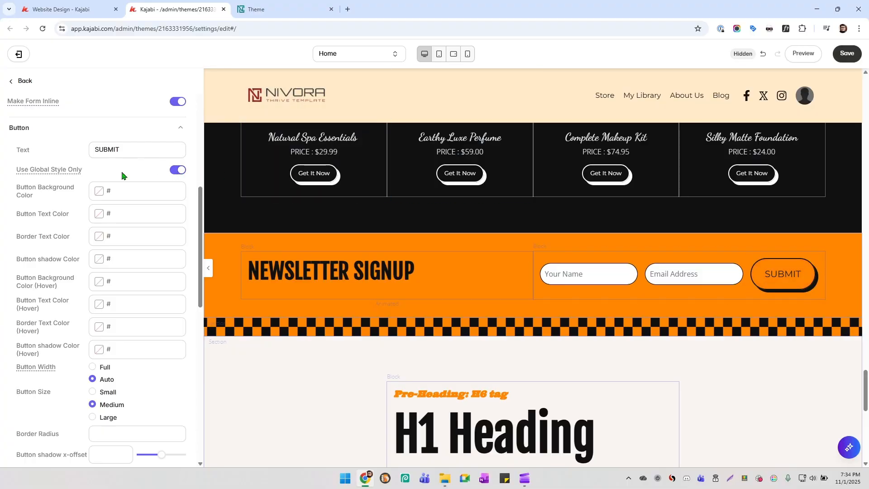
{"action": "left_click", "coordinate": [176, 171]}
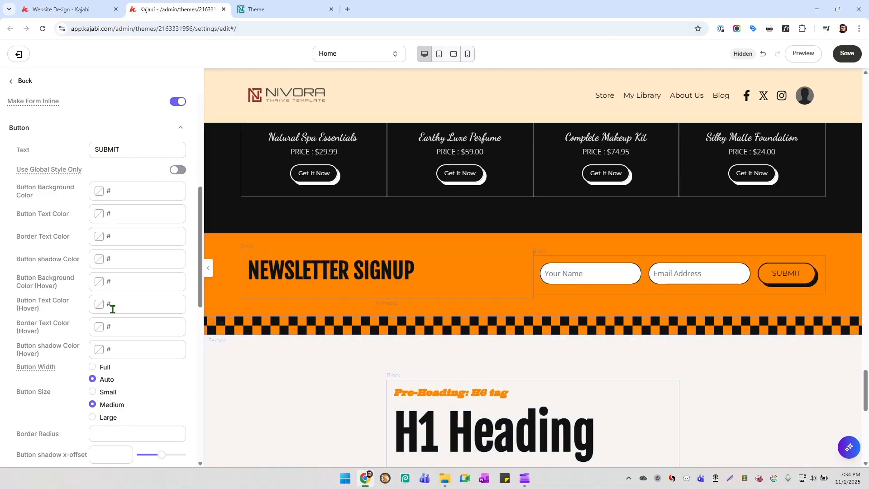
Step: Review the form button's remaining style settings, including colours, width, size, border radius, shadow and icon options
{"action": "scroll", "coordinate": [113, 308], "scroll_direction": "down", "scroll_amount": 6}
{"action": "scroll", "coordinate": [75, 276], "scroll_direction": "up", "scroll_amount": 3}
{"action": "scroll", "coordinate": [76, 274], "scroll_direction": "down", "scroll_amount": 5}
{"action": "scroll", "coordinate": [78, 272], "scroll_direction": "up", "scroll_amount": 1}
{"action": "scroll", "coordinate": [86, 269], "scroll_direction": "down", "scroll_amount": 4}
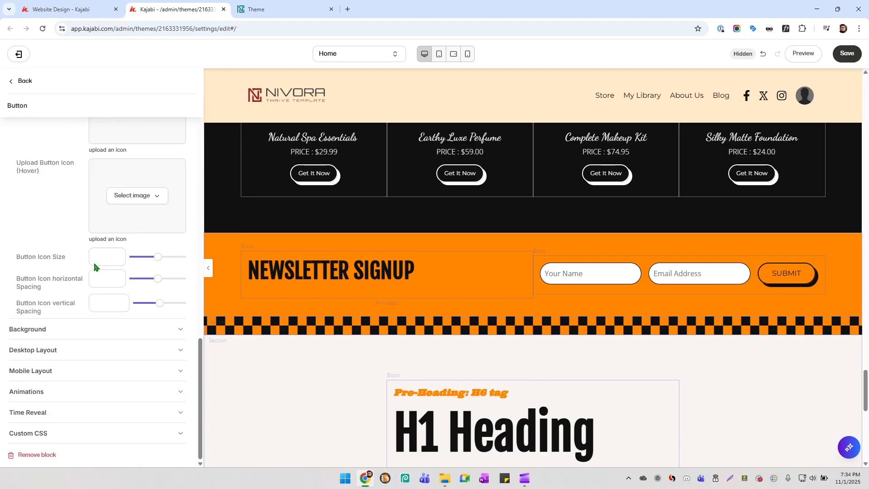
{"action": "scroll", "coordinate": [94, 271], "scroll_direction": "up", "scroll_amount": 16}
{"action": "scroll", "coordinate": [95, 244], "scroll_direction": "down", "scroll_amount": 4}
{"action": "scroll", "coordinate": [96, 213], "scroll_direction": "down", "scroll_amount": 12}
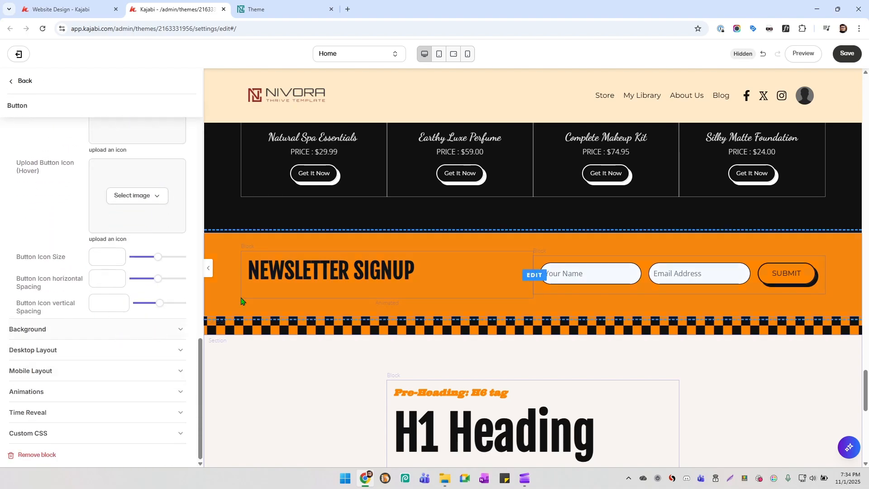
Step: Open the site's forms management page from the newsletter form block's Form setting
{"action": "scroll", "coordinate": [388, 333], "scroll_direction": "up", "scroll_amount": 10}
{"action": "scroll", "coordinate": [388, 333], "scroll_direction": "up", "scroll_amount": 10}
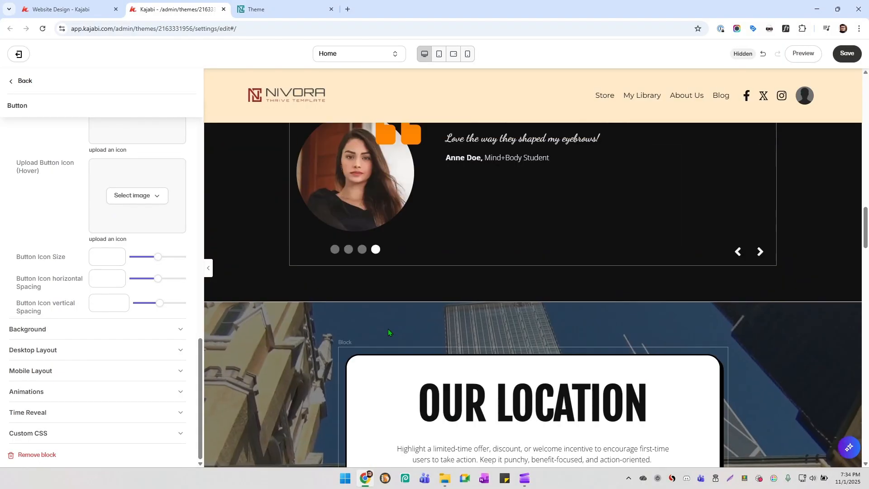
{"action": "scroll", "coordinate": [109, 221], "scroll_direction": "up", "scroll_amount": 10}
{"action": "scroll", "coordinate": [109, 220], "scroll_direction": "up", "scroll_amount": 6}
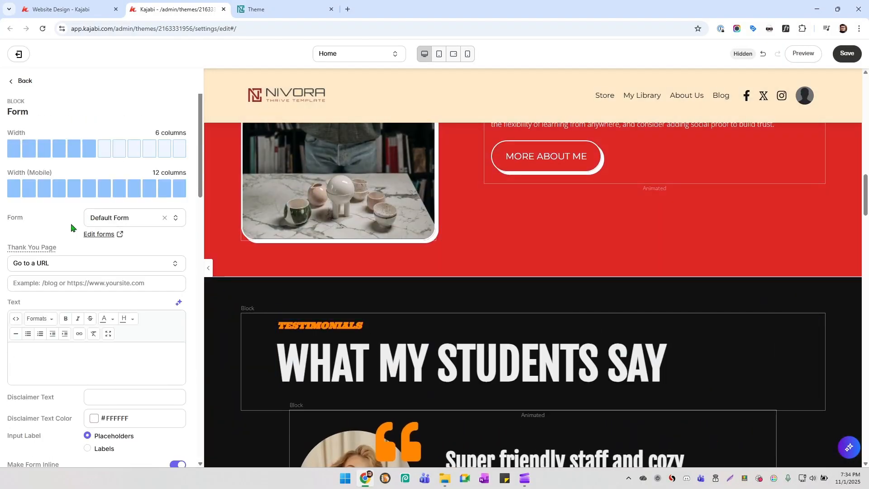
{"action": "left_click", "coordinate": [101, 236]}
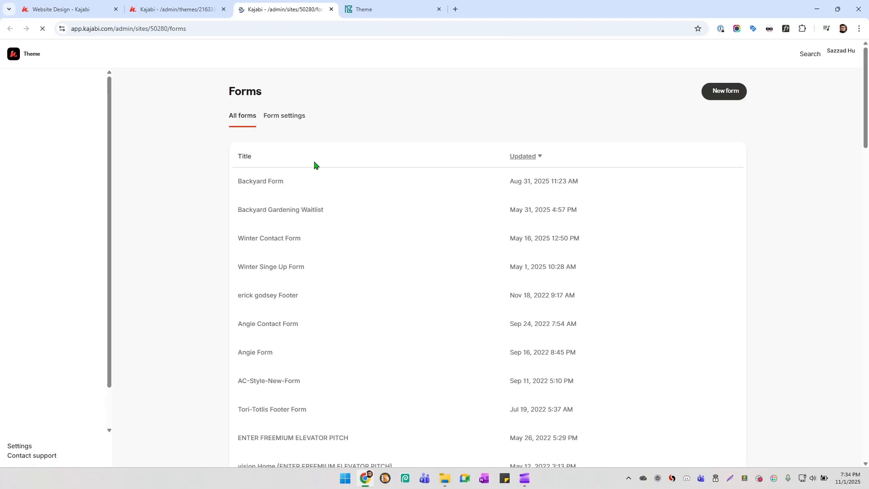
Step: Create a new form titled Test and save it
{"action": "scroll", "coordinate": [273, 171], "scroll_direction": "down", "scroll_amount": 9}
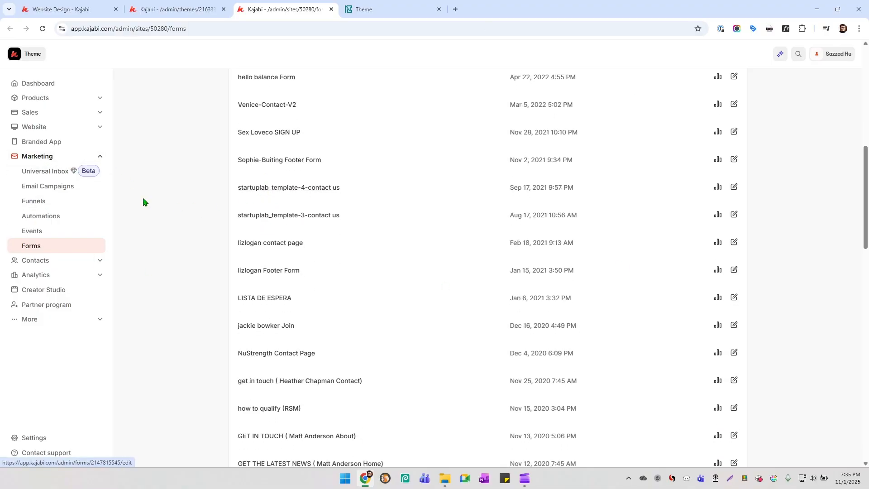
{"action": "scroll", "coordinate": [498, 269], "scroll_direction": "up", "scroll_amount": 9}
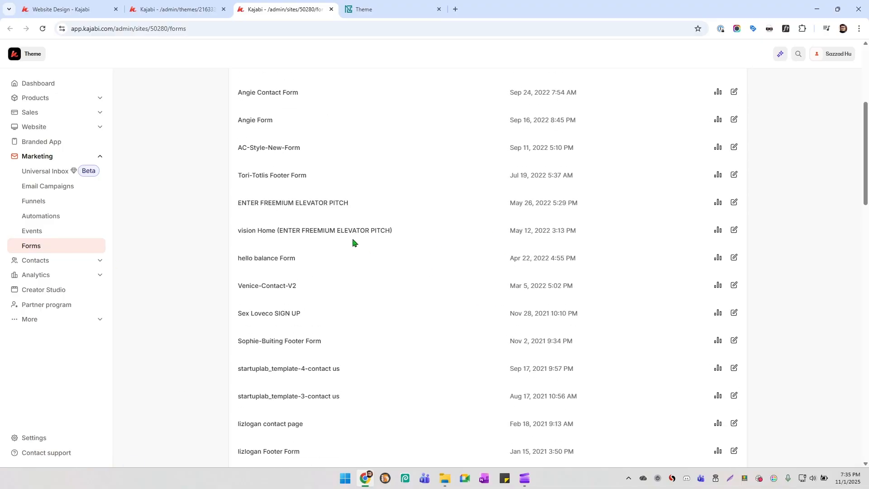
{"action": "scroll", "coordinate": [359, 188], "scroll_direction": "down", "scroll_amount": 18}
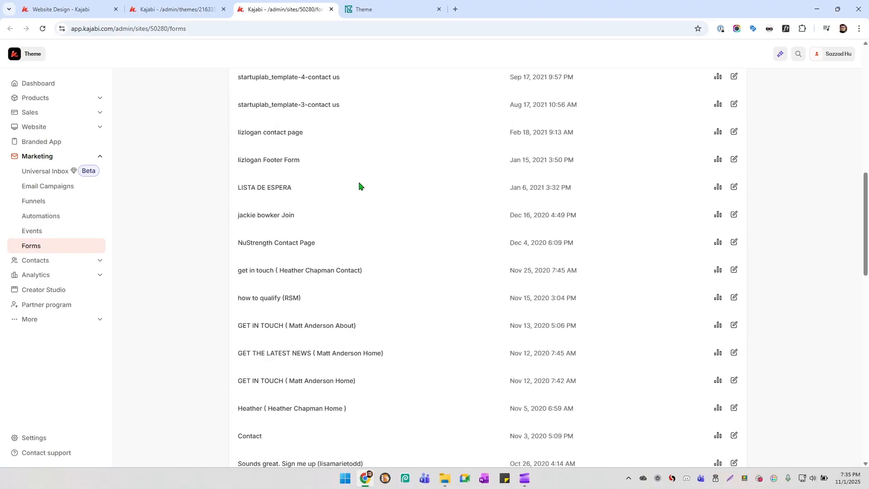
{"action": "scroll", "coordinate": [368, 232], "scroll_direction": "up", "scroll_amount": 7}
{"action": "scroll", "coordinate": [369, 231], "scroll_direction": "up", "scroll_amount": 11}
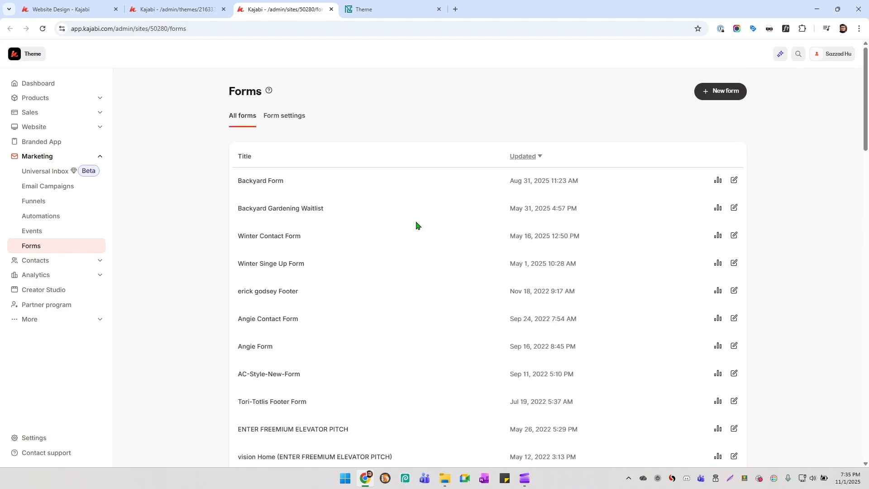
{"action": "left_click", "coordinate": [722, 92]}
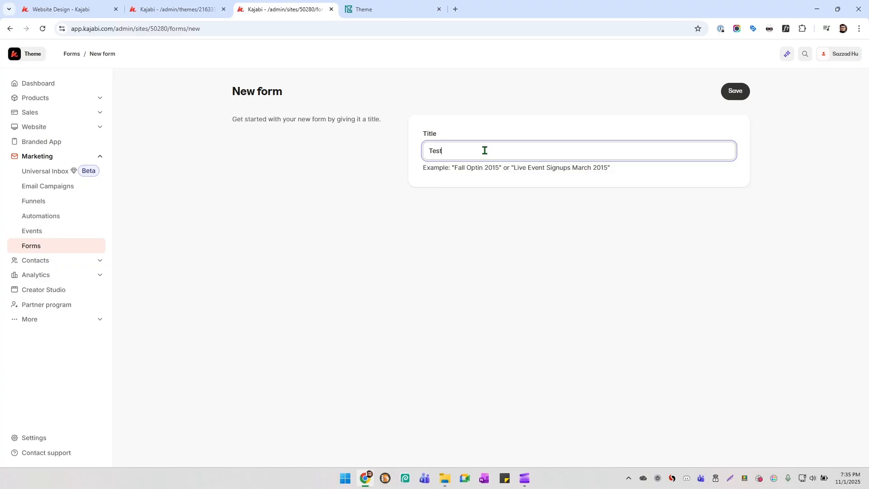
{"action": "left_click", "coordinate": [723, 93]}
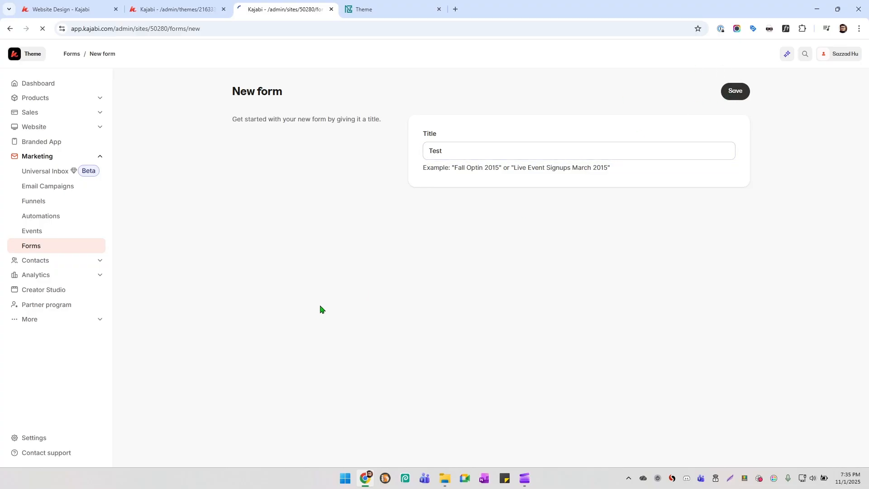
Step: Review the Test form's opt-in settings, try the custom confirmation email for new contacts and switch it back off
{"action": "scroll", "coordinate": [240, 250], "scroll_direction": "down", "scroll_amount": 2}
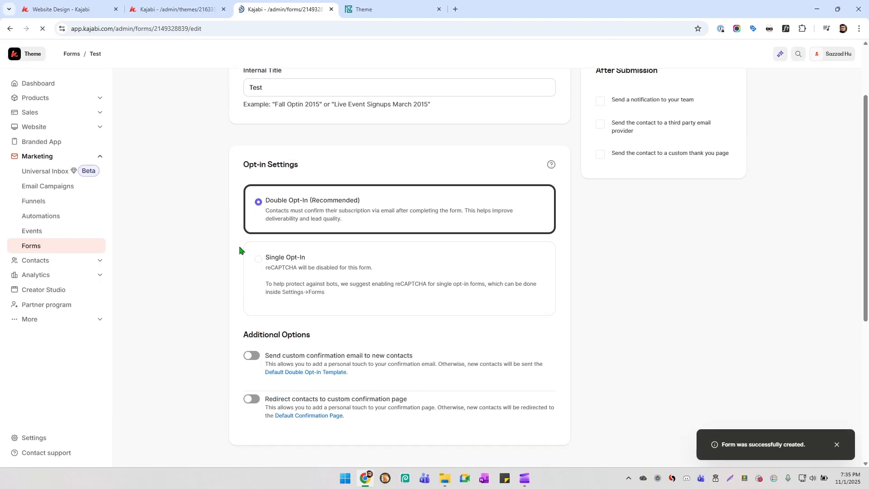
{"action": "scroll", "coordinate": [252, 259], "scroll_direction": "down", "scroll_amount": 3}
{"action": "scroll", "coordinate": [252, 266], "scroll_direction": "up", "scroll_amount": 3}
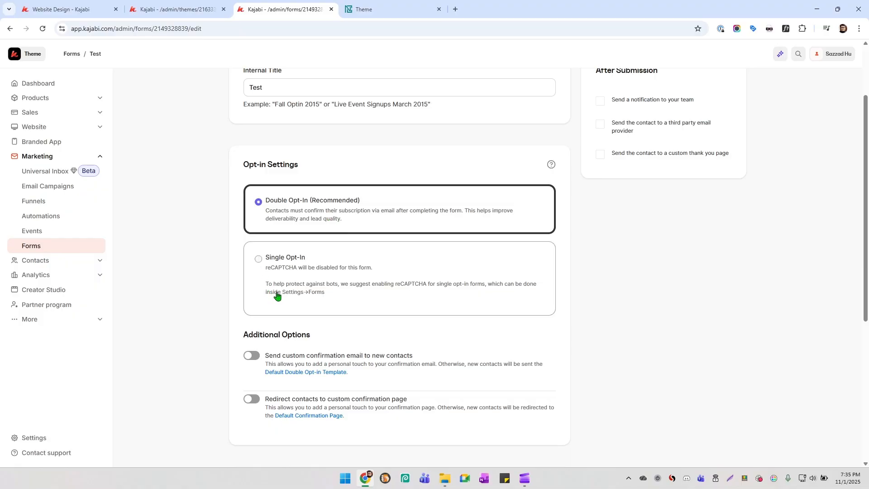
{"action": "scroll", "coordinate": [358, 290], "scroll_direction": "down", "scroll_amount": 1}
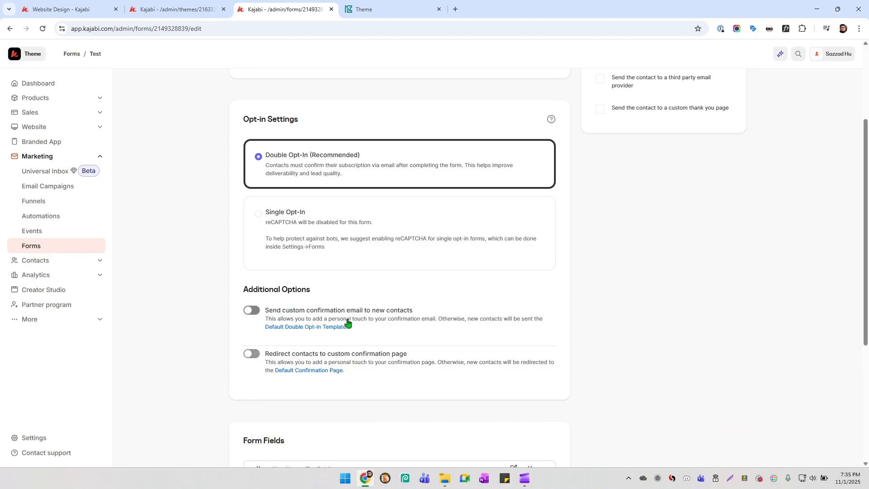
{"action": "left_click", "coordinate": [257, 314]}
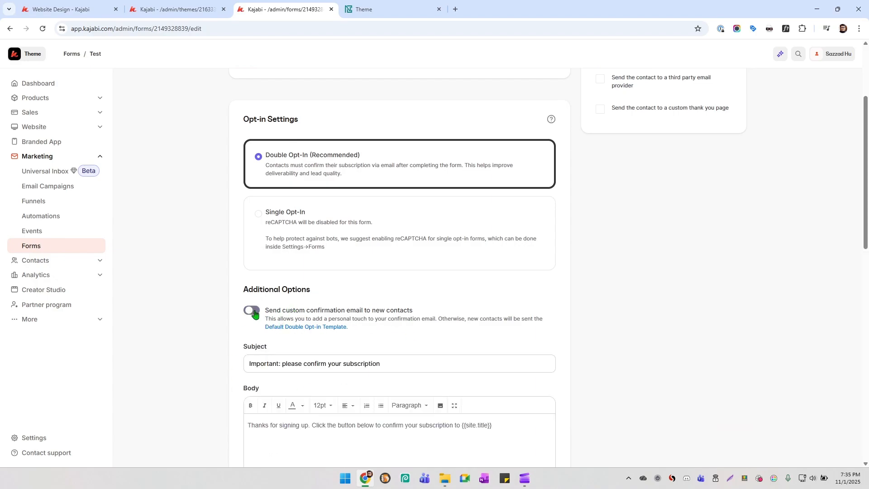
{"action": "scroll", "coordinate": [299, 341], "scroll_direction": "down", "scroll_amount": 4}
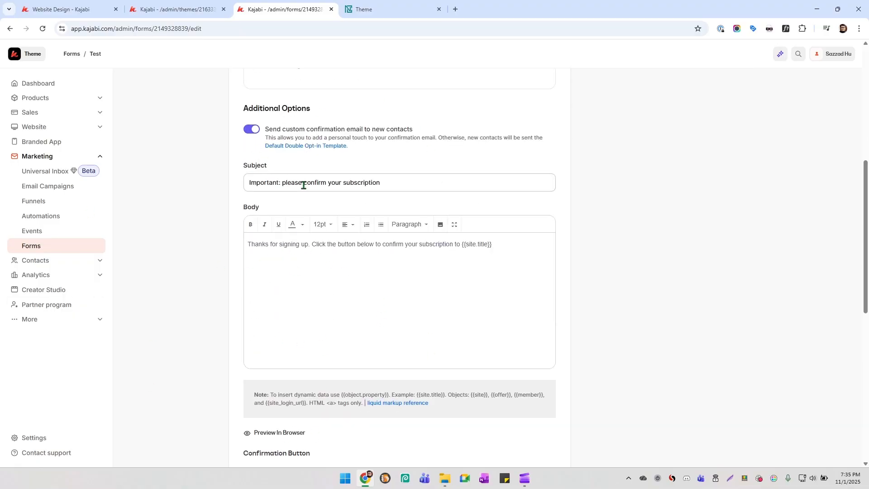
{"action": "left_click", "coordinate": [253, 130]}
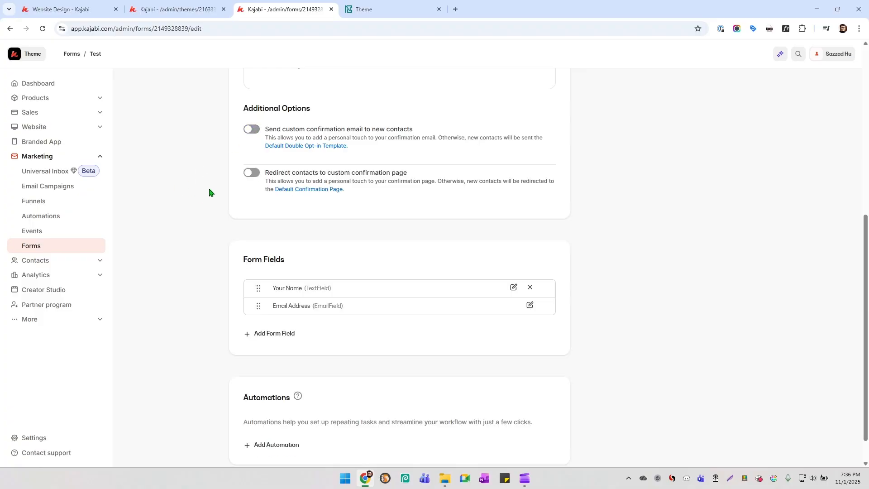
Step: Try redirecting contacts to a custom confirmation page, view the landing page choices and switch the redirect back off
{"action": "left_click", "coordinate": [252, 173]}
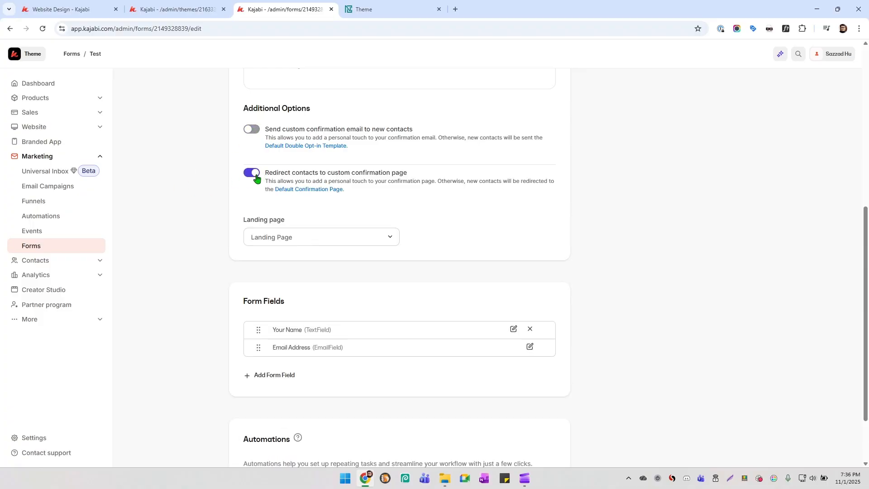
{"action": "left_click", "coordinate": [315, 238]}
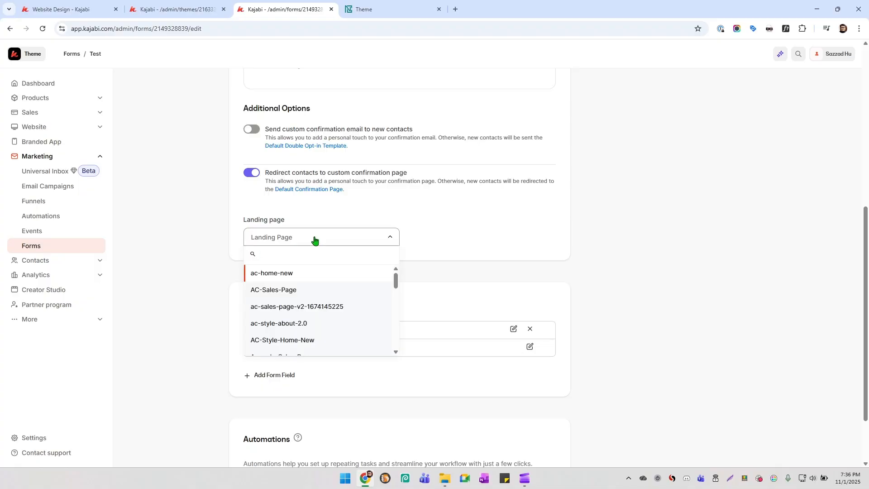
{"action": "left_click", "coordinate": [251, 172]}
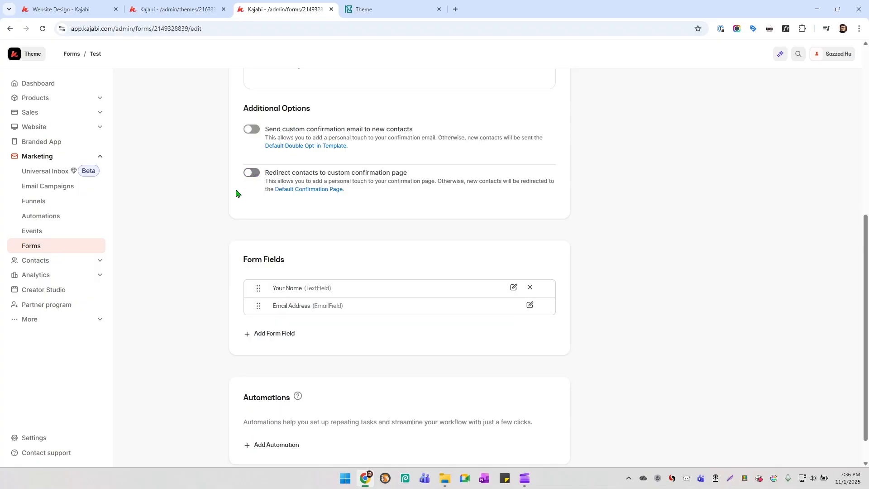
Step: Add the existing Subject text field to the Test form's fields
{"action": "scroll", "coordinate": [231, 213], "scroll_direction": "down", "scroll_amount": 1}
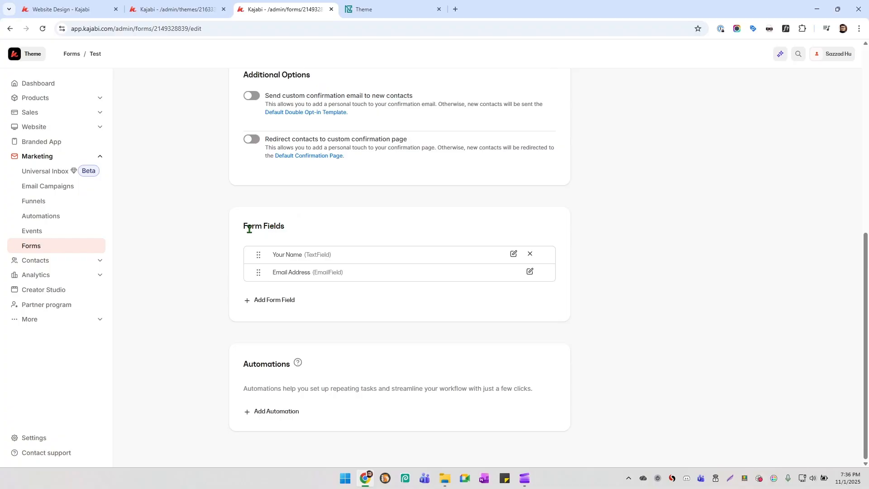
{"action": "left_click_drag", "start_coordinate": [244, 227], "coordinate": [304, 234]}
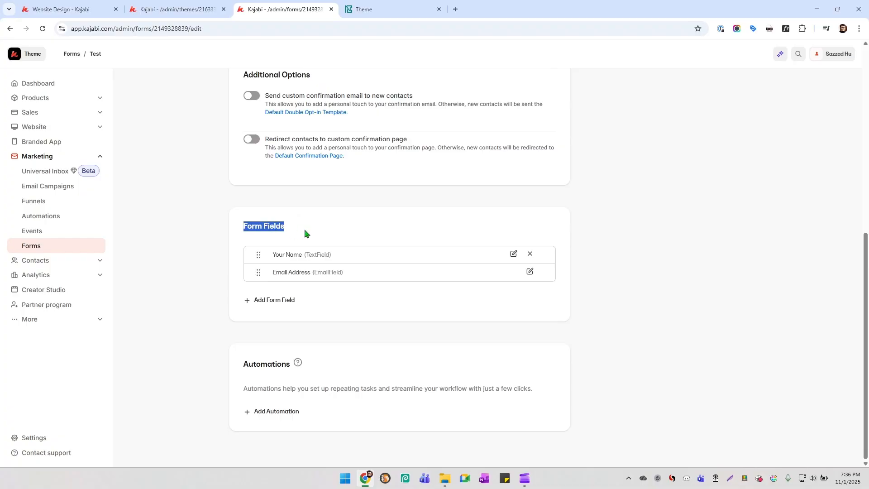
{"action": "left_click", "coordinate": [256, 301]}
{"action": "left_click", "coordinate": [336, 303]}
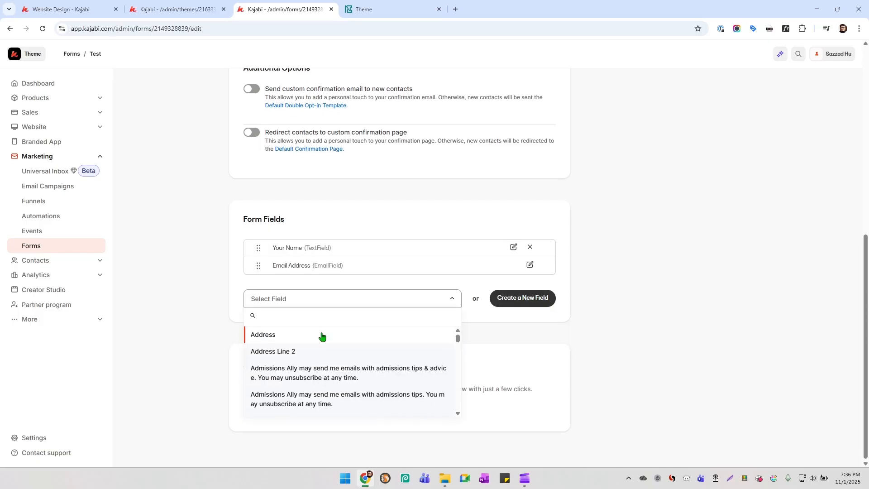
{"action": "scroll", "coordinate": [307, 367], "scroll_direction": "down", "scroll_amount": 10}
{"action": "scroll", "coordinate": [307, 370], "scroll_direction": "down", "scroll_amount": 10}
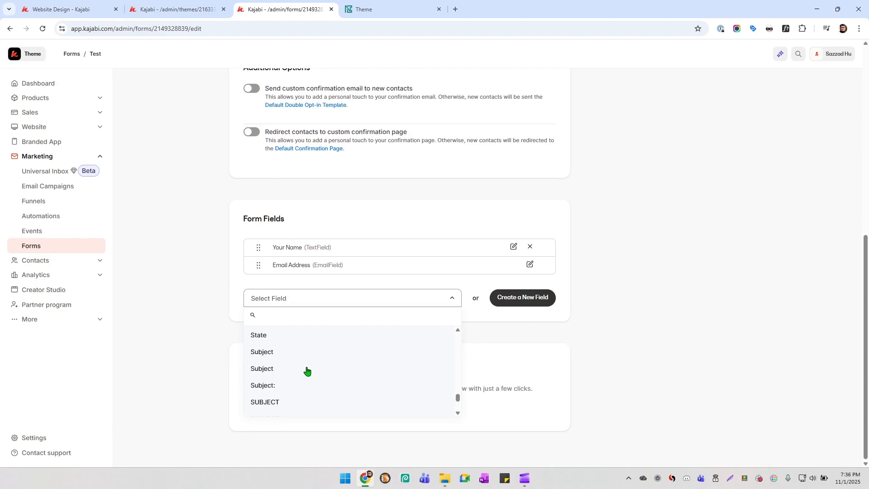
{"action": "left_click", "coordinate": [270, 352]}
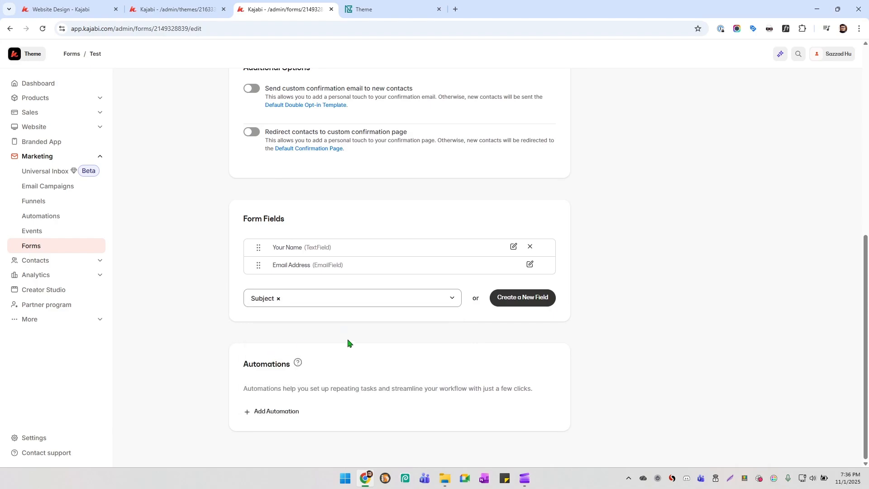
{"action": "left_click", "coordinate": [270, 313]}
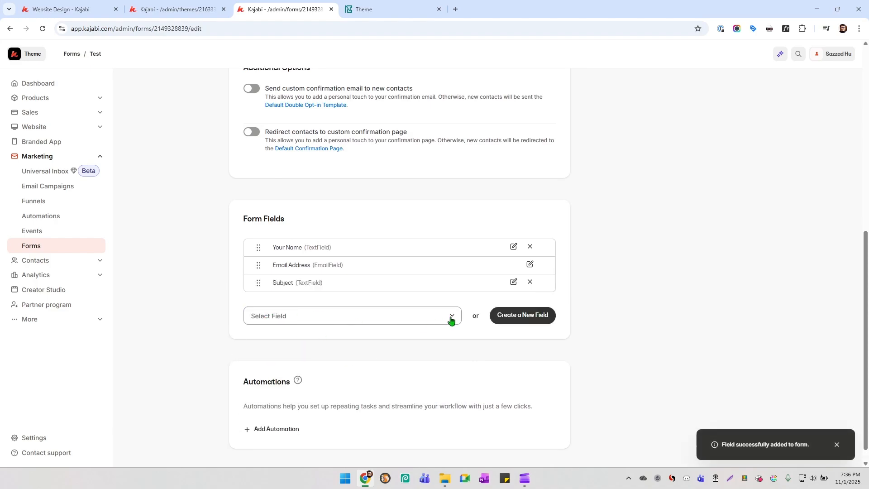
Step: Look at the field types offered for a new form field and close the dialog without creating one
{"action": "left_click", "coordinate": [514, 315]}
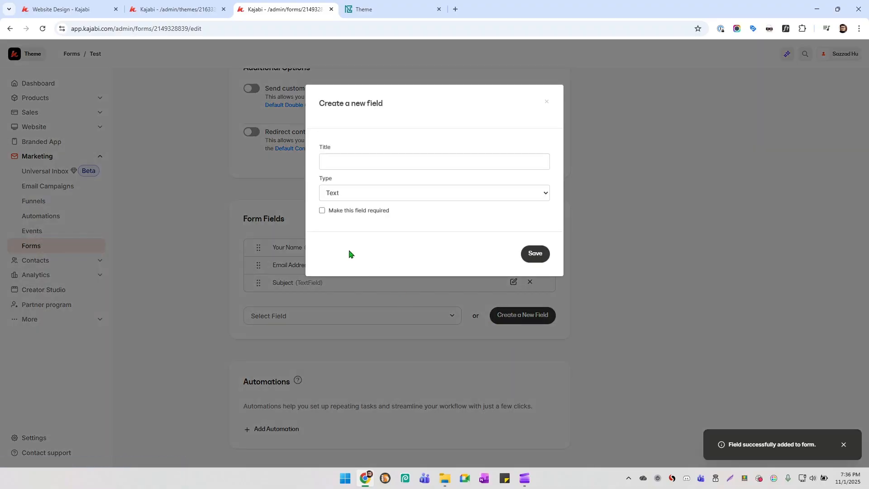
{"action": "left_click", "coordinate": [345, 192]}
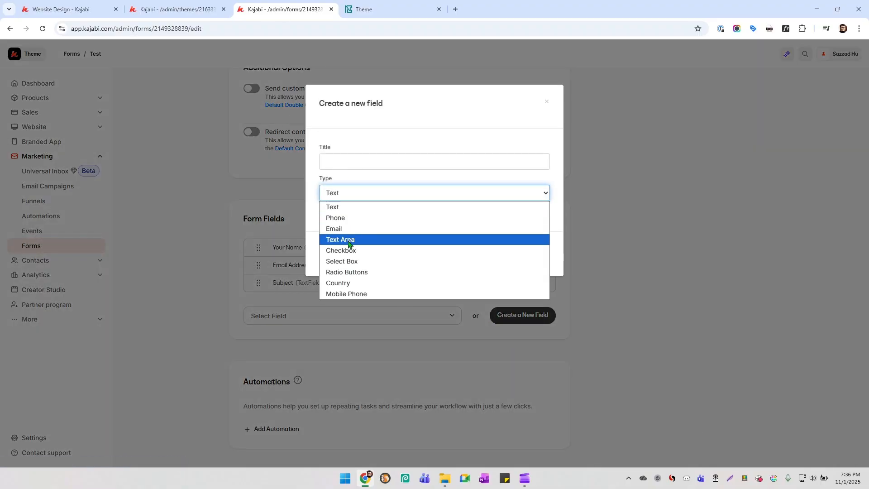
{"action": "left_click", "coordinate": [362, 187]}
{"action": "left_click", "coordinate": [369, 162]}
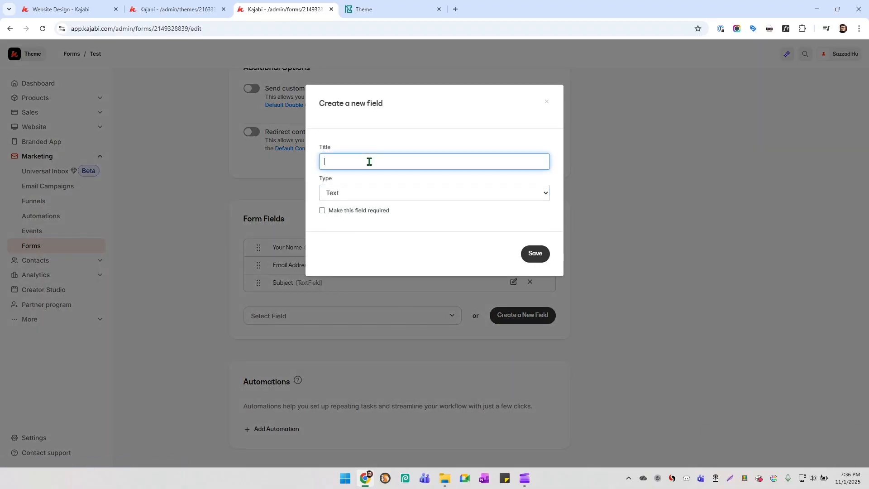
{"action": "left_click", "coordinate": [614, 162]}
Step: Try the after-submission options for notifying the team and sending contacts to a third-party email provider, switching each back off
{"action": "scroll", "coordinate": [343, 299], "scroll_direction": "down", "scroll_amount": 1}
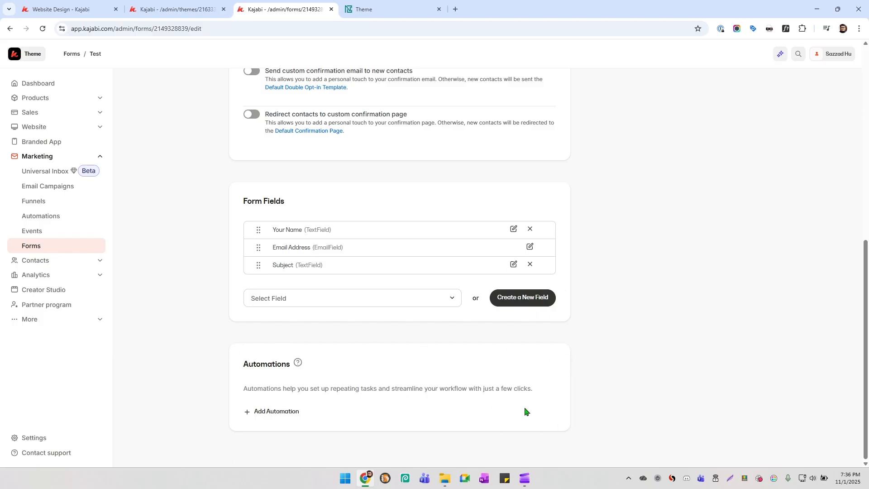
{"action": "scroll", "coordinate": [643, 358], "scroll_direction": "up", "scroll_amount": 8}
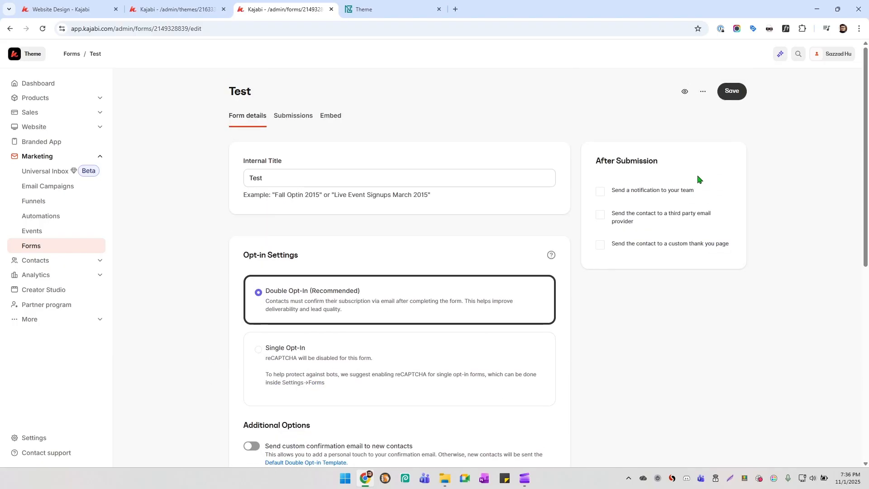
{"action": "left_click_drag", "start_coordinate": [596, 165], "coordinate": [674, 157]}
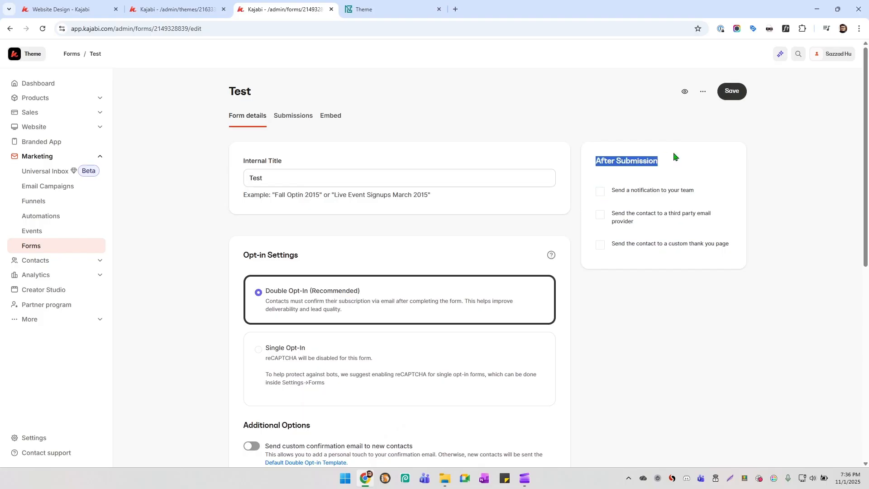
{"action": "left_click", "coordinate": [601, 192]}
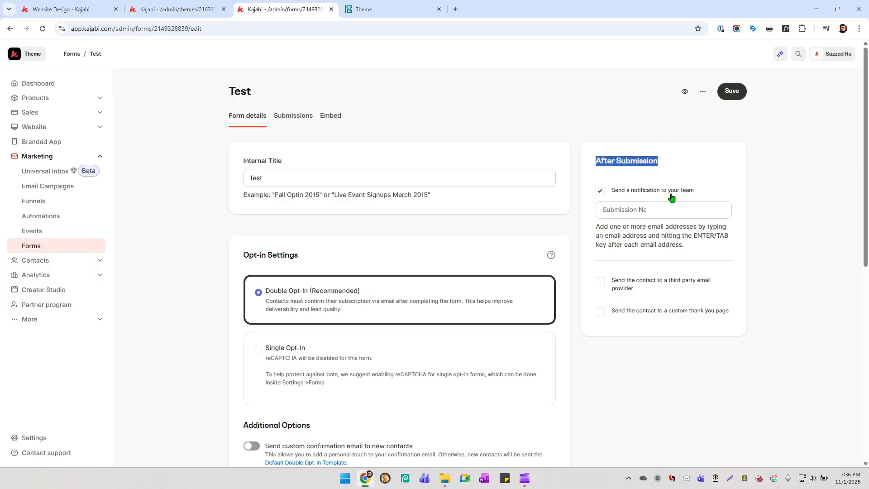
{"action": "left_click", "coordinate": [614, 208]}
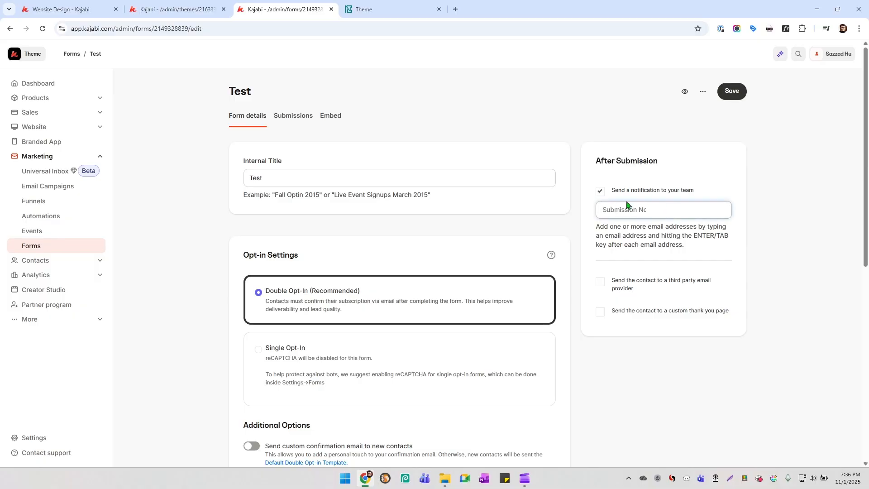
{"action": "left_click", "coordinate": [601, 192]}
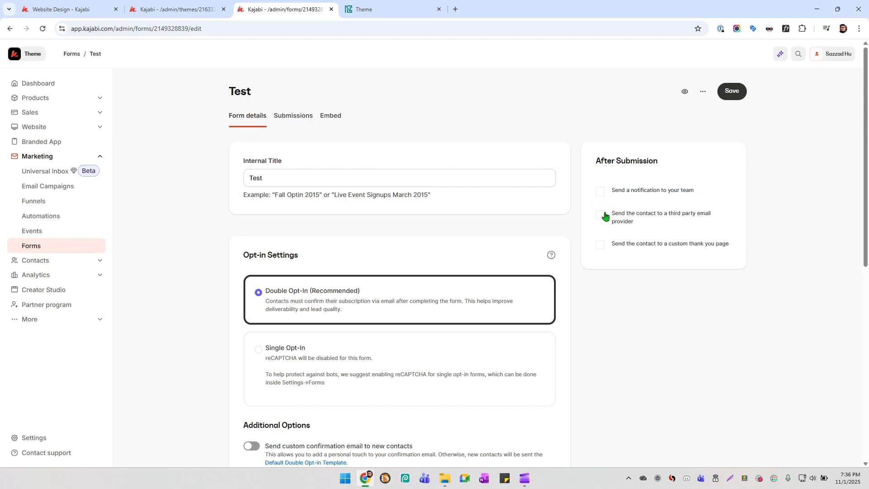
{"action": "left_click", "coordinate": [605, 215]}
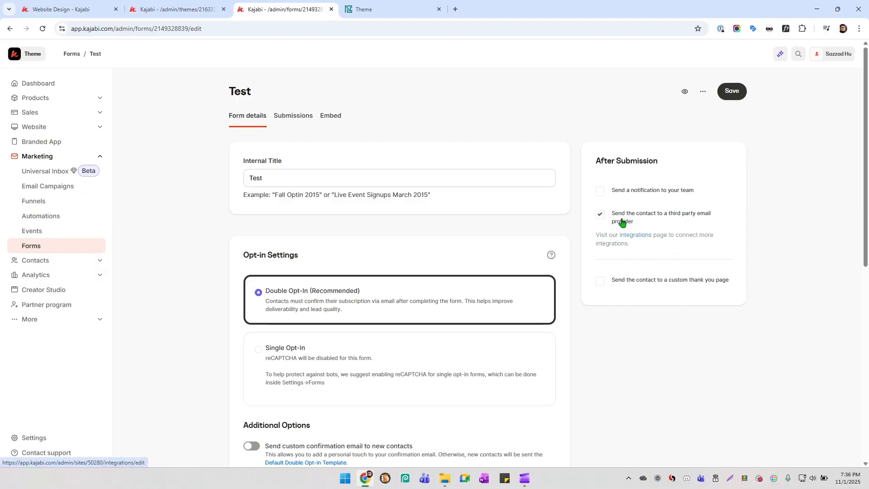
{"action": "left_click", "coordinate": [603, 219]}
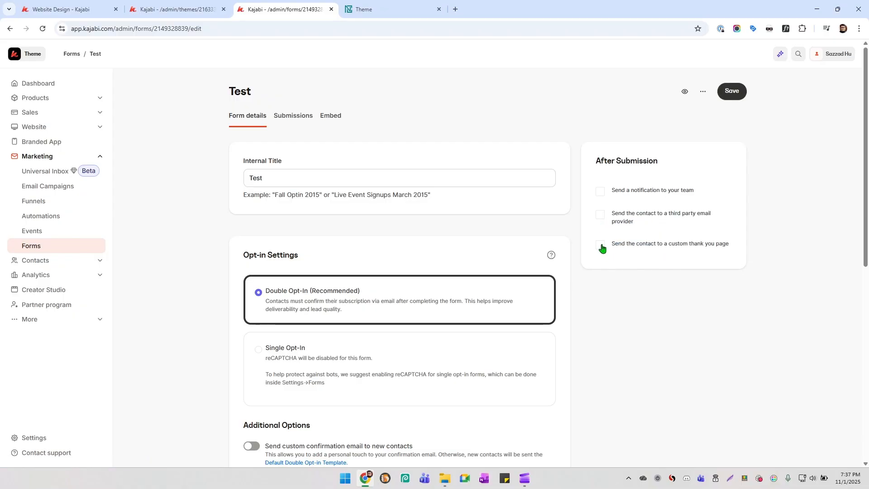
Step: Try sending contacts to a custom thank you page, view the landing page choices and switch the option back off
{"action": "left_click", "coordinate": [601, 247]}
{"action": "left_click", "coordinate": [658, 270]}
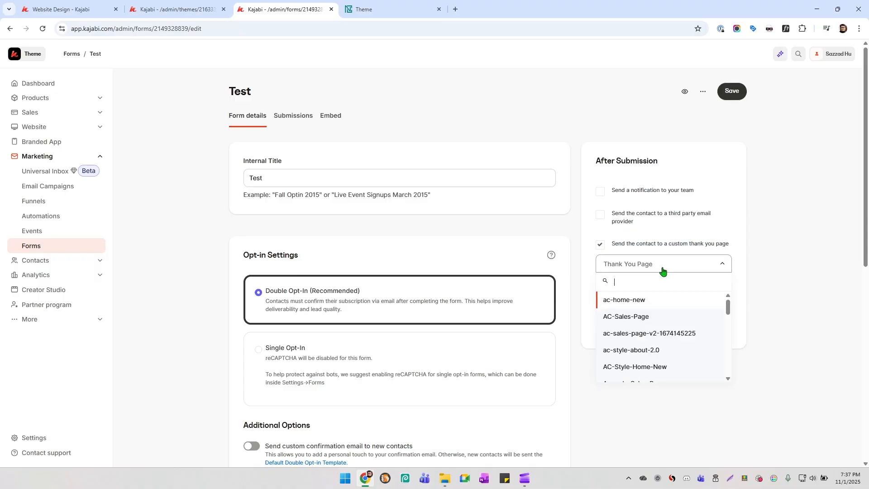
{"action": "left_click", "coordinate": [770, 255]}
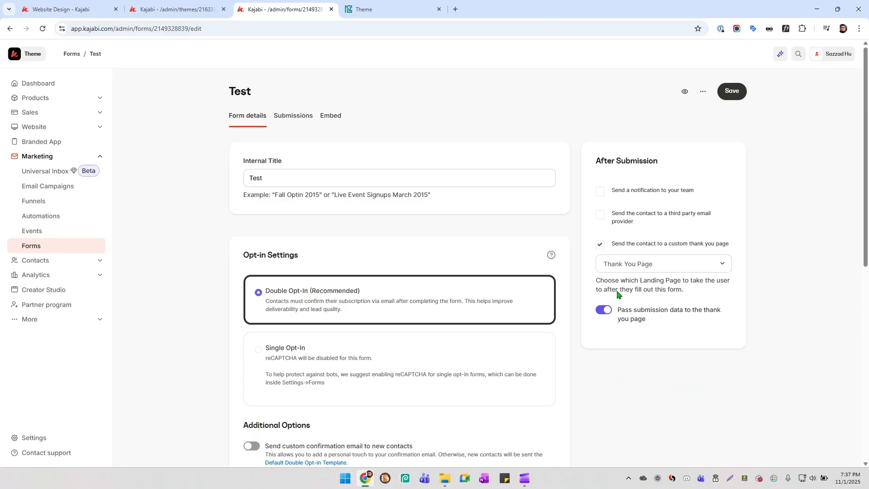
{"action": "left_click", "coordinate": [600, 246]}
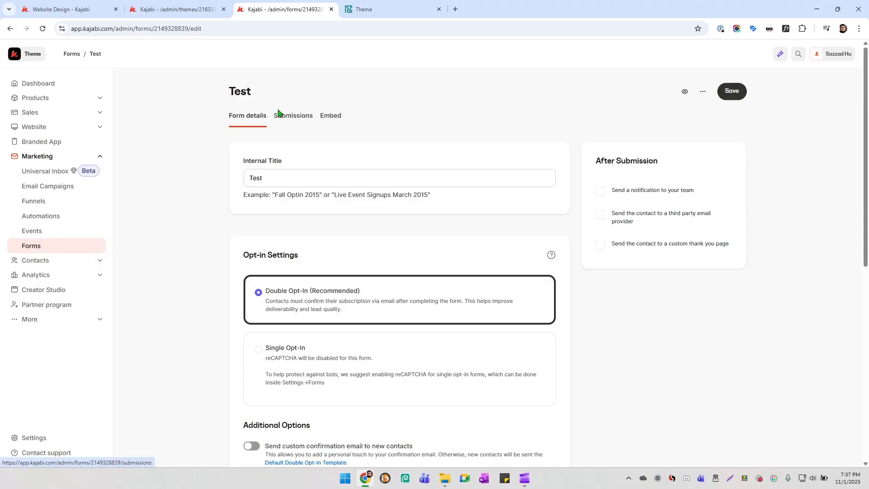
Step: Check the Test form's submissions, and copy its one-line JavaScript embed code from the embed settings
{"action": "left_click", "coordinate": [292, 117]}
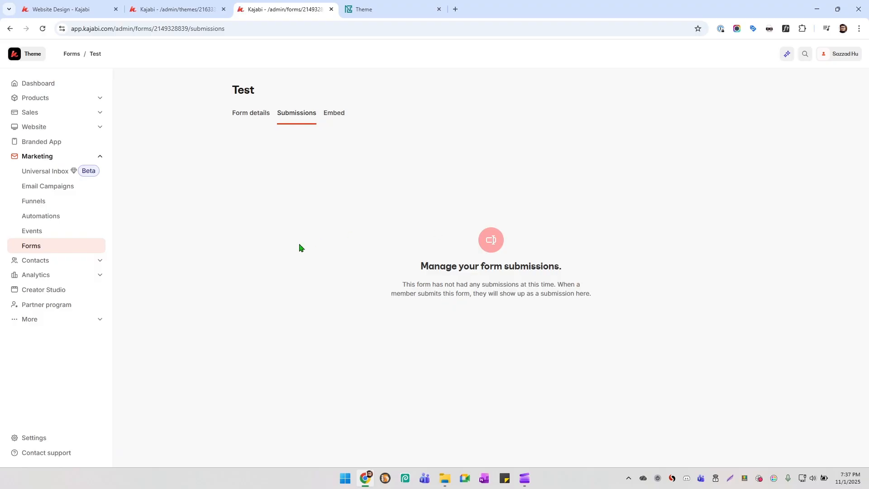
{"action": "left_click", "coordinate": [331, 117]}
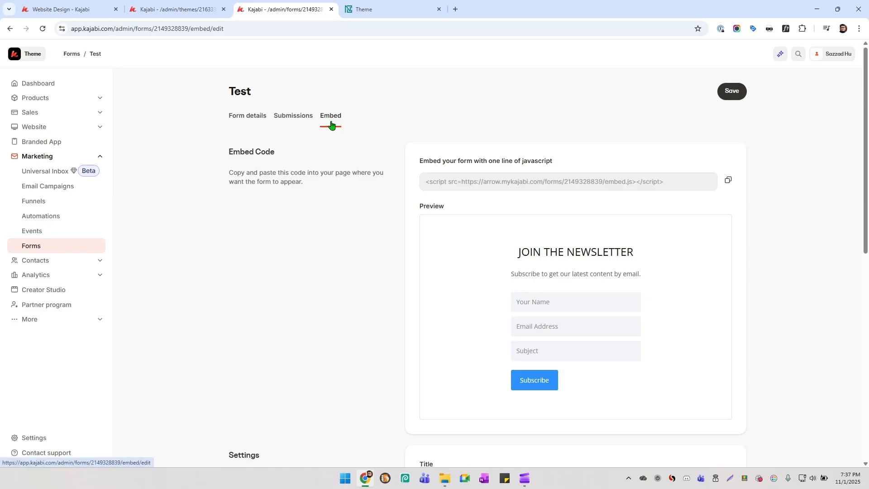
{"action": "scroll", "coordinate": [300, 309], "scroll_direction": "down", "scroll_amount": 7}
{"action": "scroll", "coordinate": [301, 308], "scroll_direction": "up", "scroll_amount": 7}
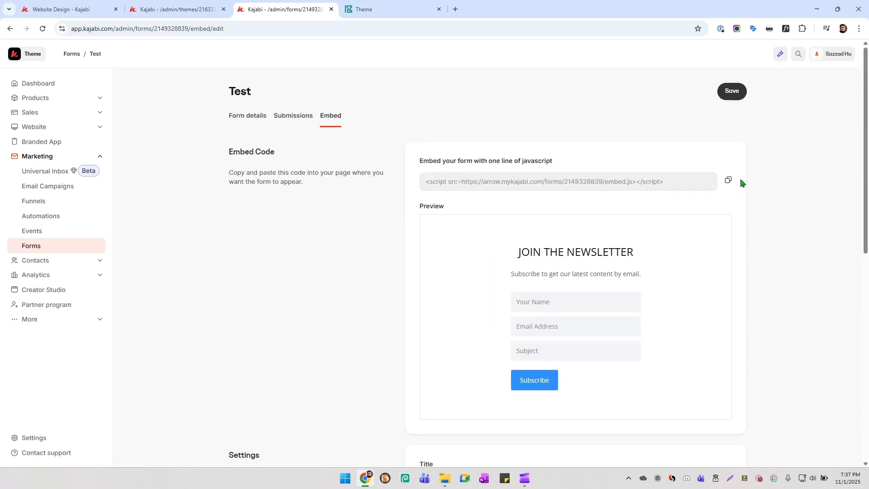
{"action": "left_click", "coordinate": [729, 180]}
Step: Examine the embedded form's title, subtitle, button text, colour settings and embed style choices without changing any of them
{"action": "scroll", "coordinate": [388, 206], "scroll_direction": "down", "scroll_amount": 4}
{"action": "scroll", "coordinate": [388, 206], "scroll_direction": "down", "scroll_amount": 4}
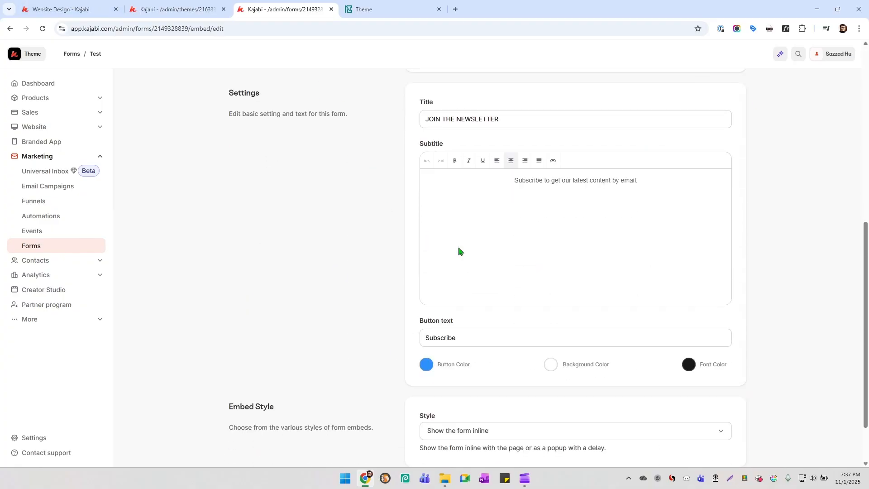
{"action": "scroll", "coordinate": [461, 223], "scroll_direction": "up", "scroll_amount": 7}
{"action": "scroll", "coordinate": [406, 230], "scroll_direction": "down", "scroll_amount": 6}
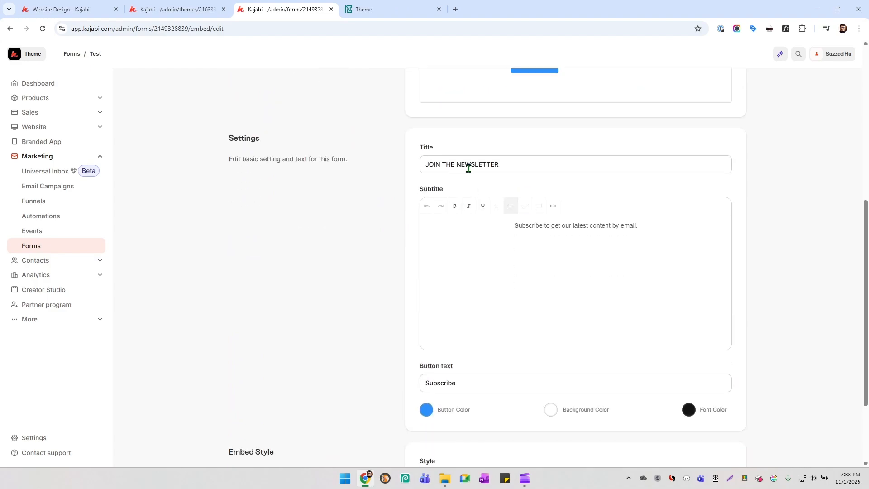
{"action": "scroll", "coordinate": [551, 234], "scroll_direction": "down", "scroll_amount": 2}
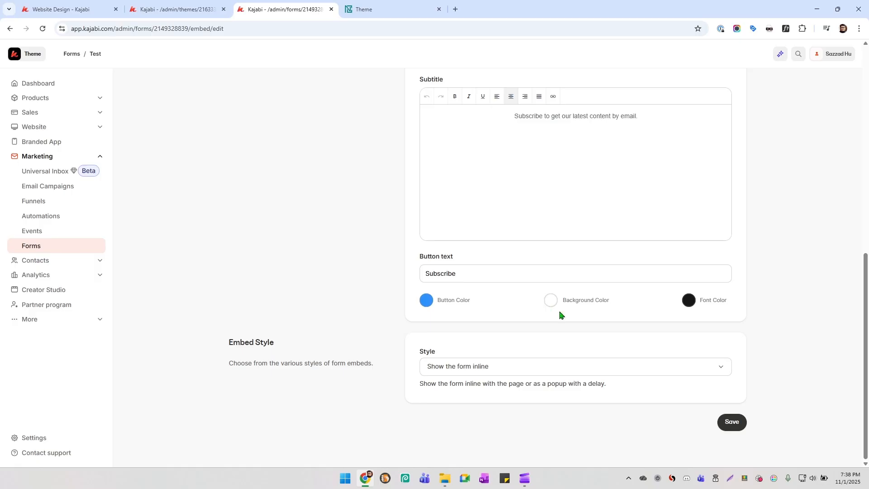
{"action": "left_click", "coordinate": [488, 368]}
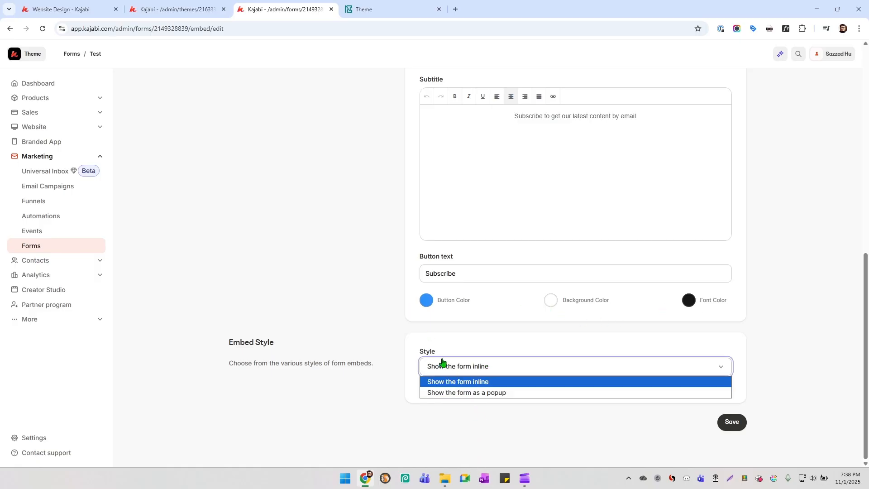
{"action": "left_click", "coordinate": [387, 324]}
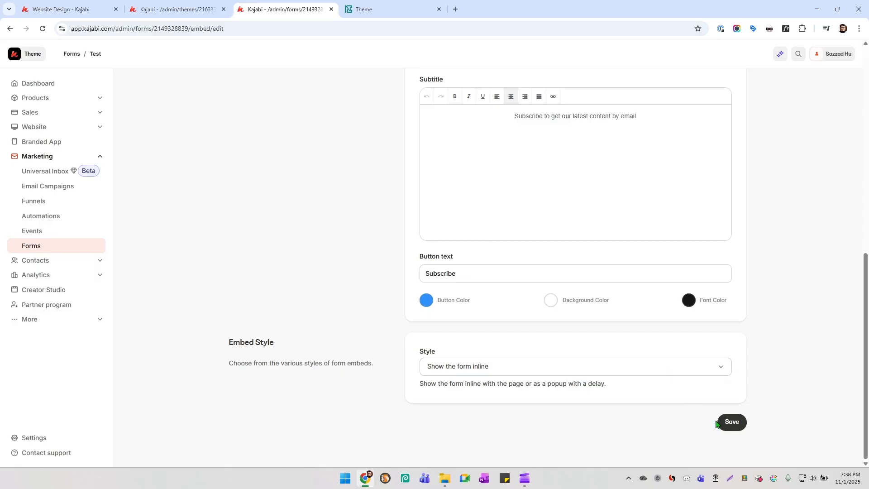
{"action": "scroll", "coordinate": [555, 252], "scroll_direction": "up", "scroll_amount": 10}
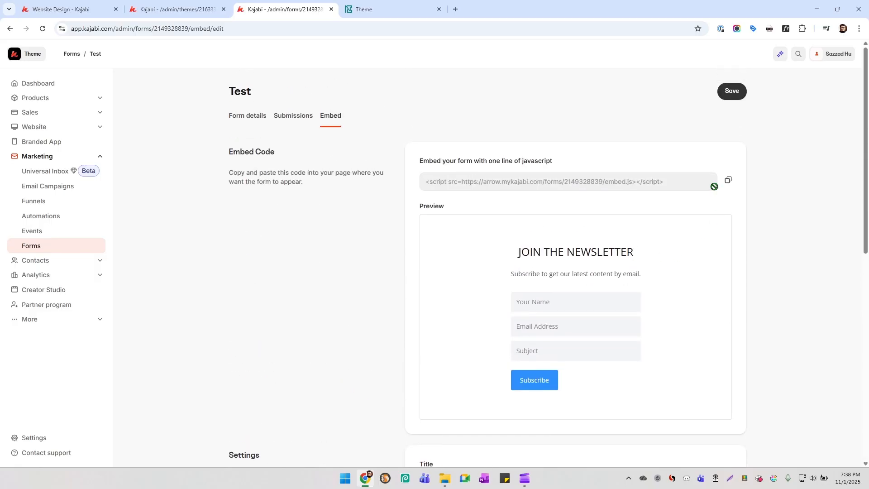
Step: Return to the theme editor and look through the forms available for the Form block, keeping Default Form selected
{"action": "left_click", "coordinate": [172, 9]}
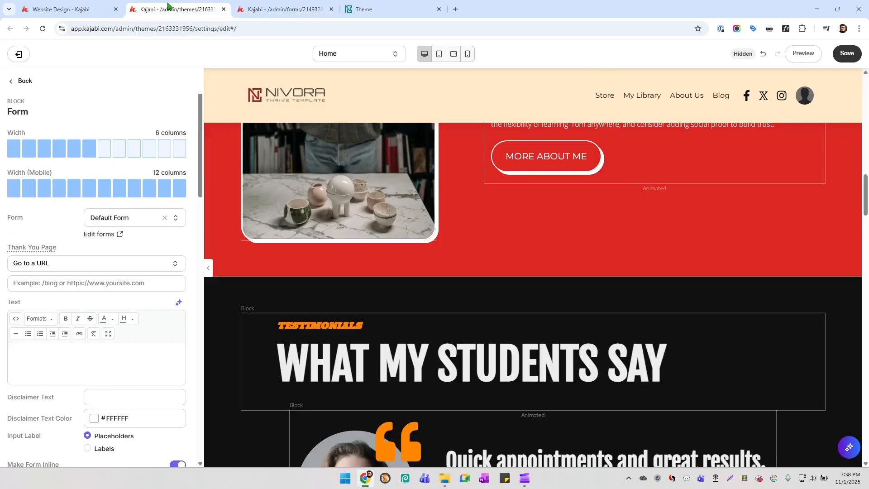
{"action": "left_click", "coordinate": [105, 220]}
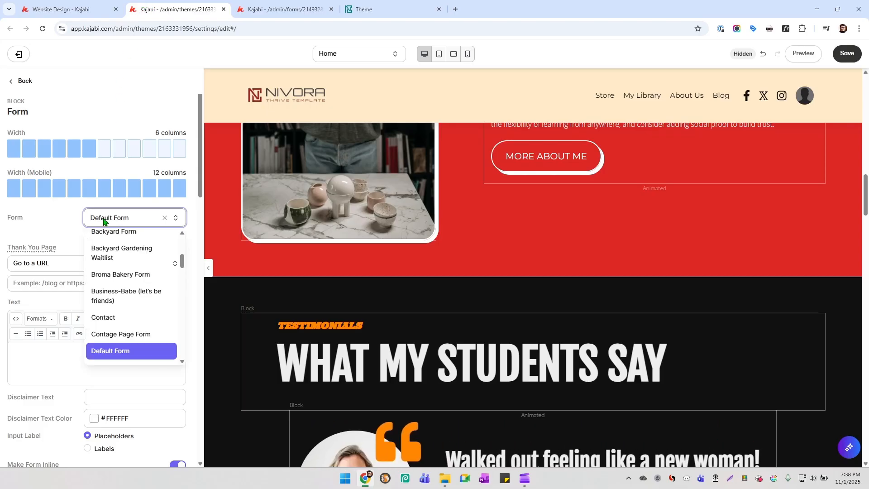
{"action": "left_click", "coordinate": [63, 225]}
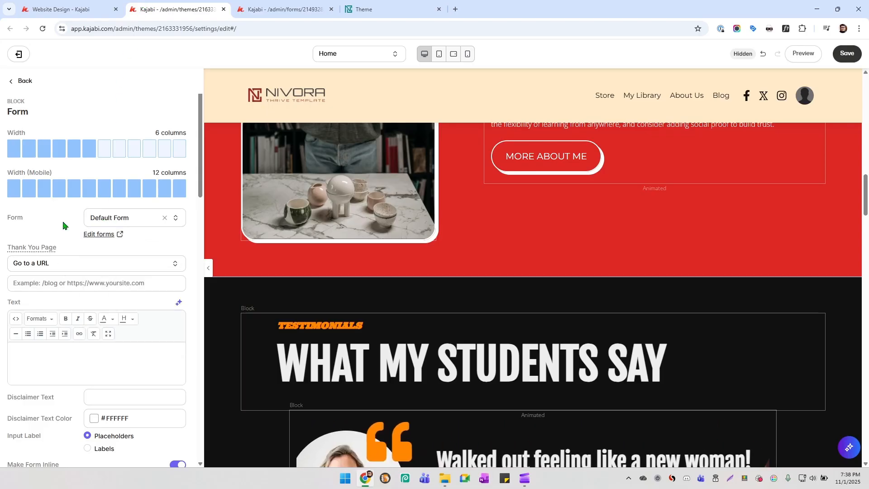